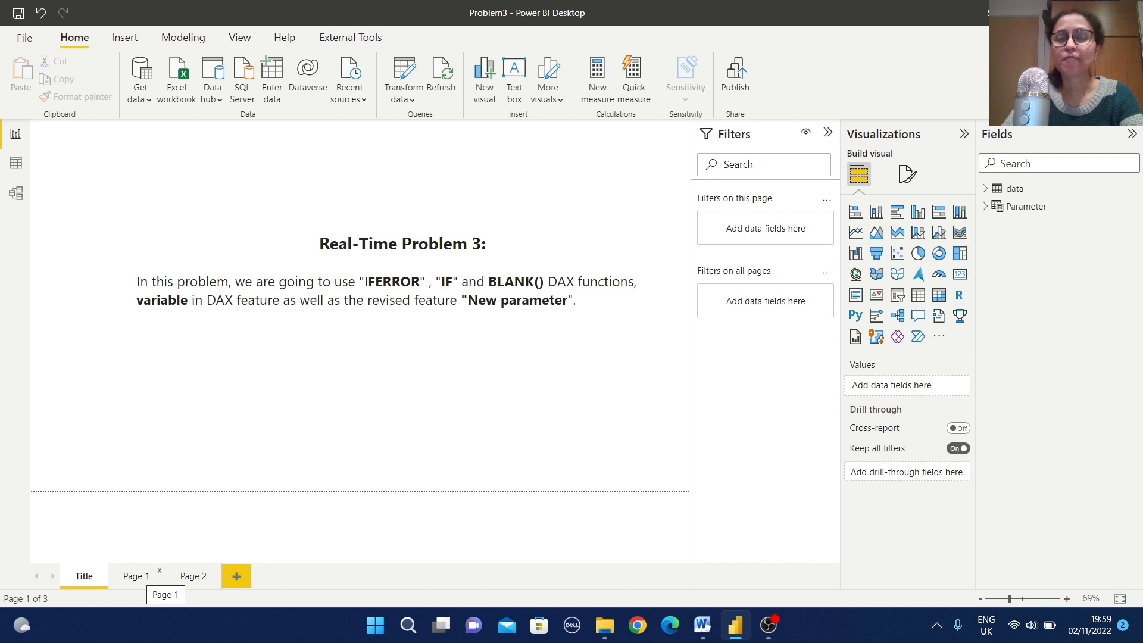
Examine the department difference table on Page 1 and the DAX formula of the Dept Diff (1 vs 2) measure.
click(134, 576)
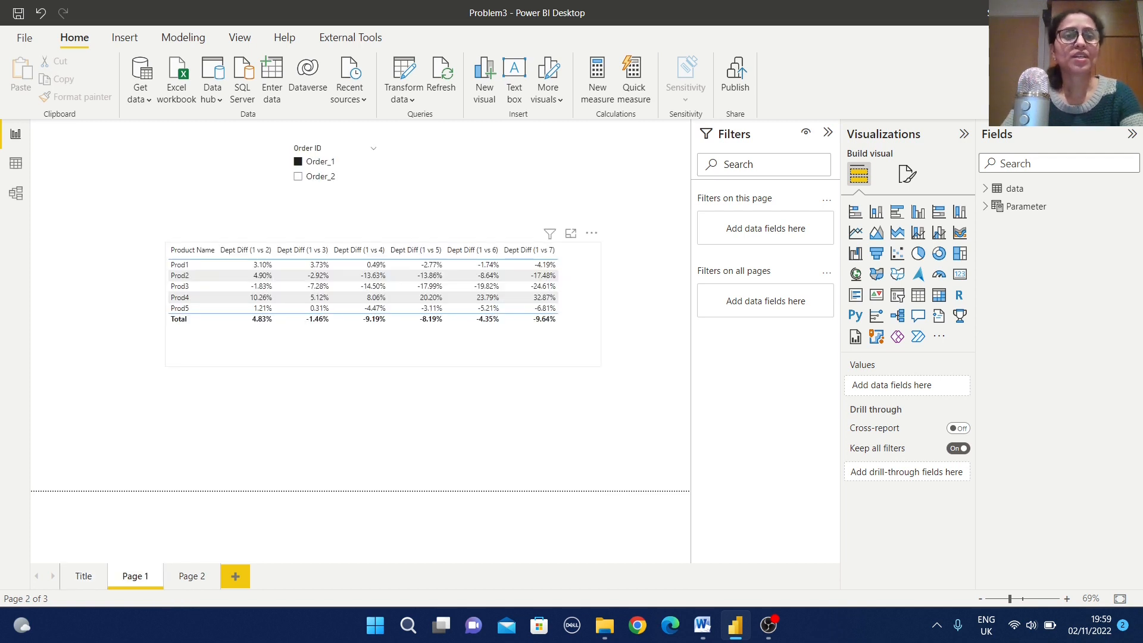
click(250, 275)
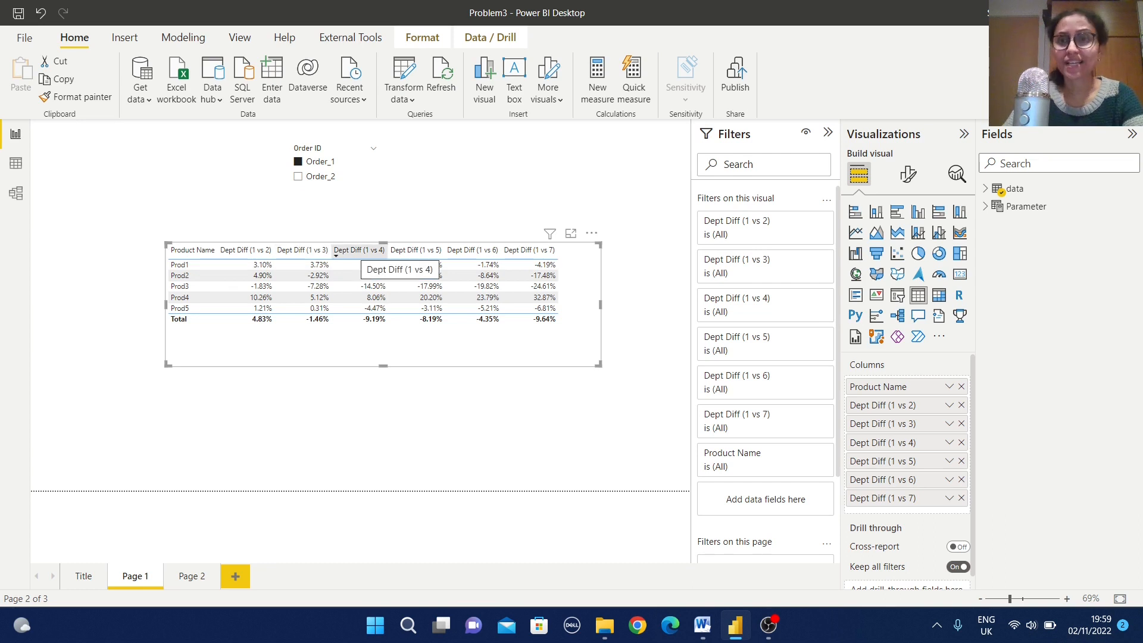
click(985, 189)
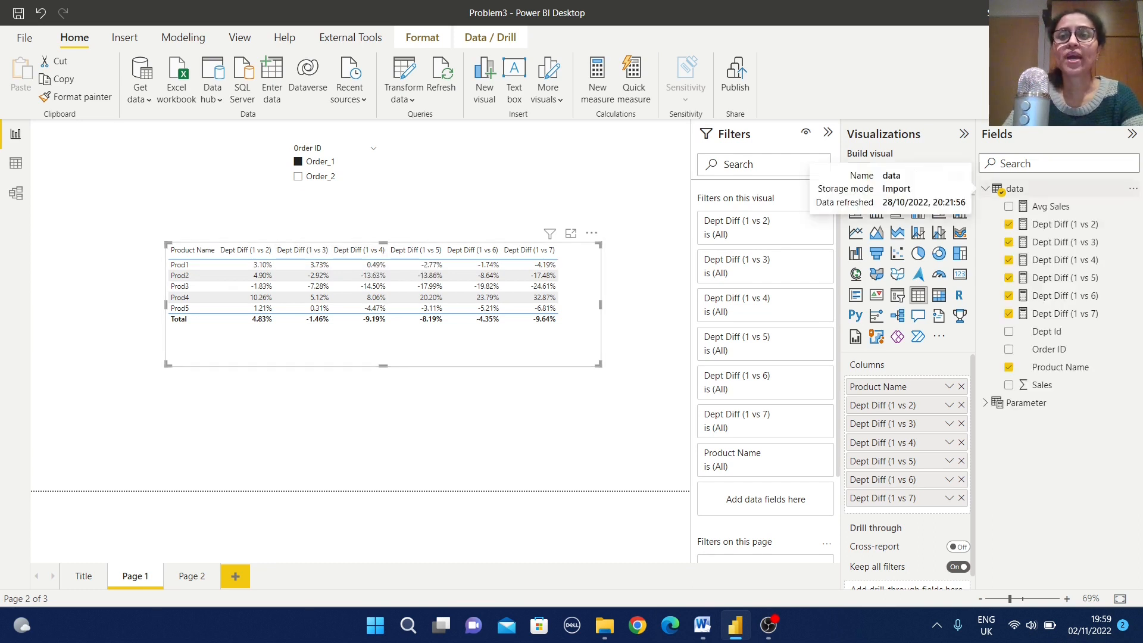
click(1064, 224)
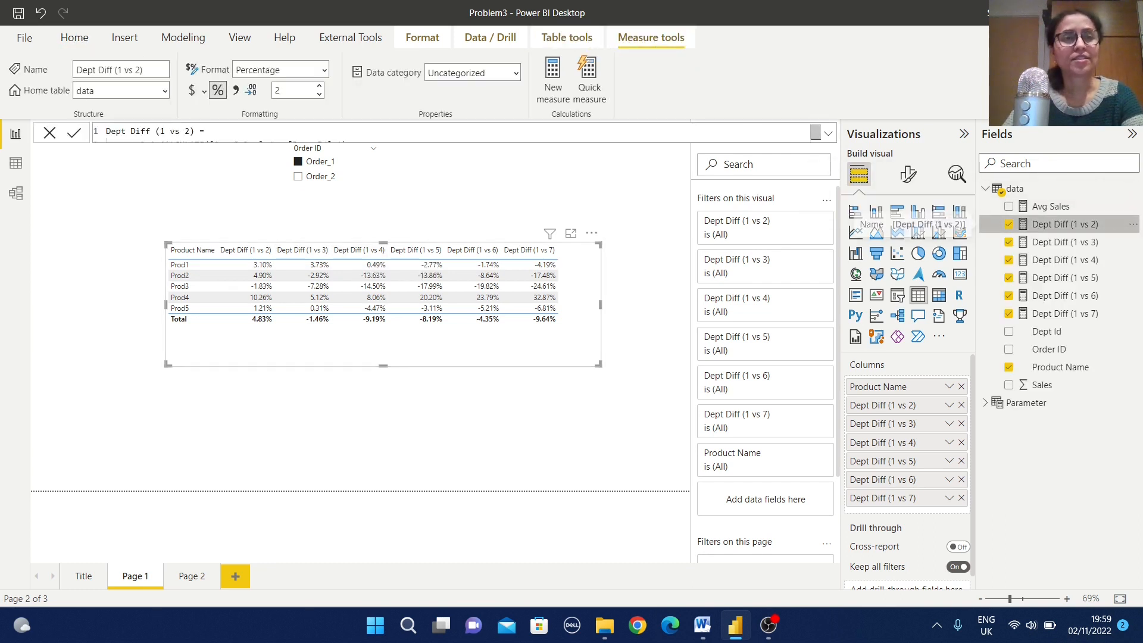
click(465, 132)
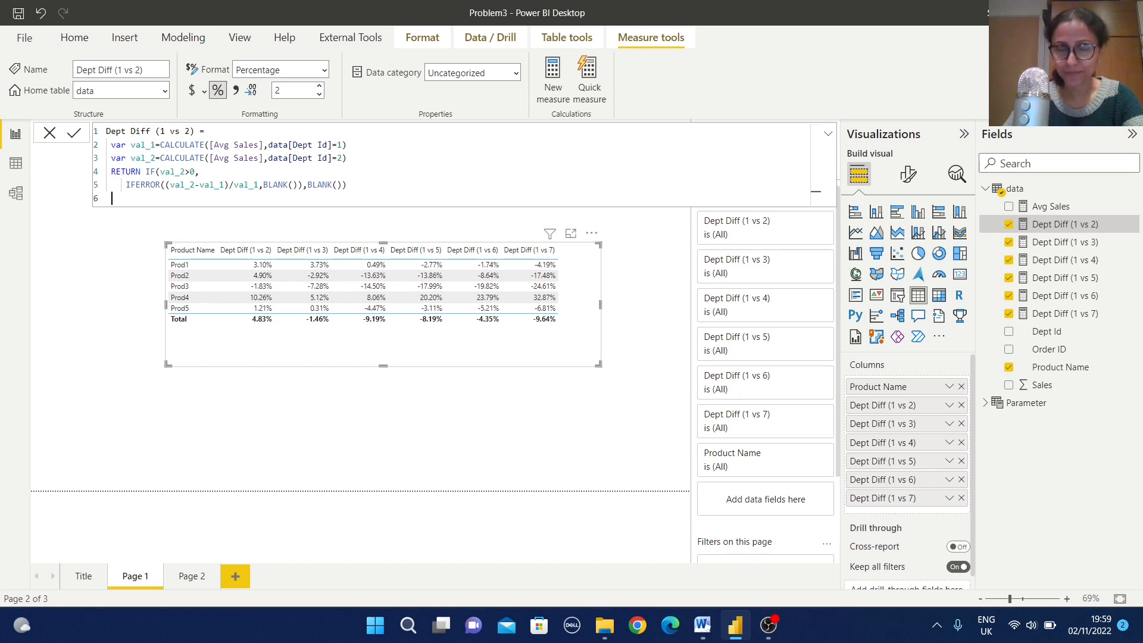
key(Return)
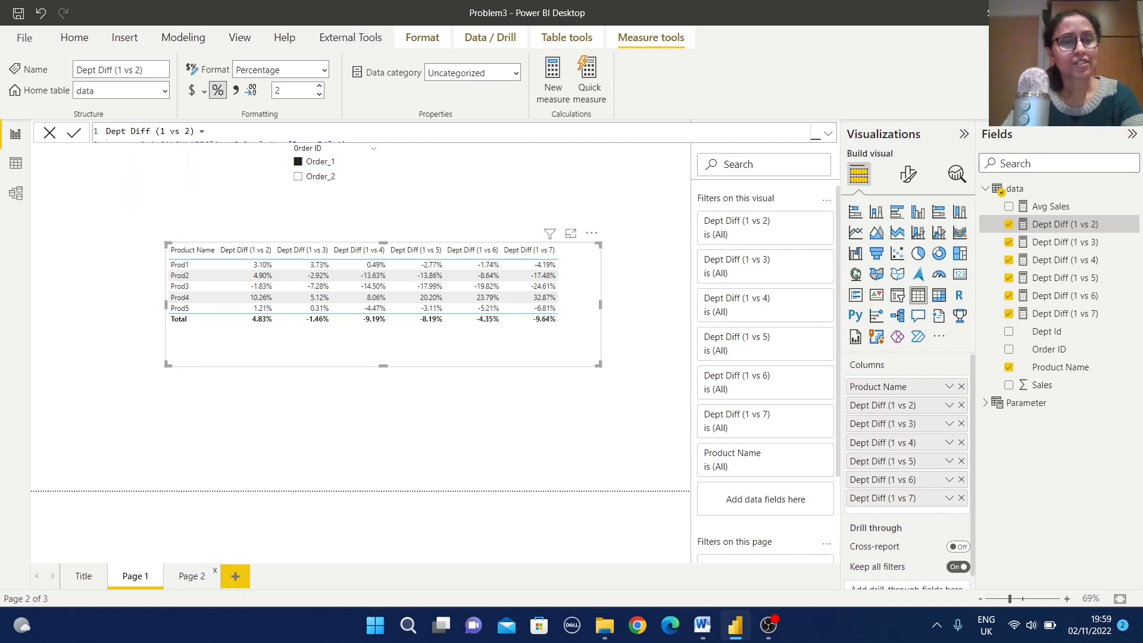
Examine the Parameter slicer with its table on Page 2 and the New parameter feature for modeling.
click(192, 576)
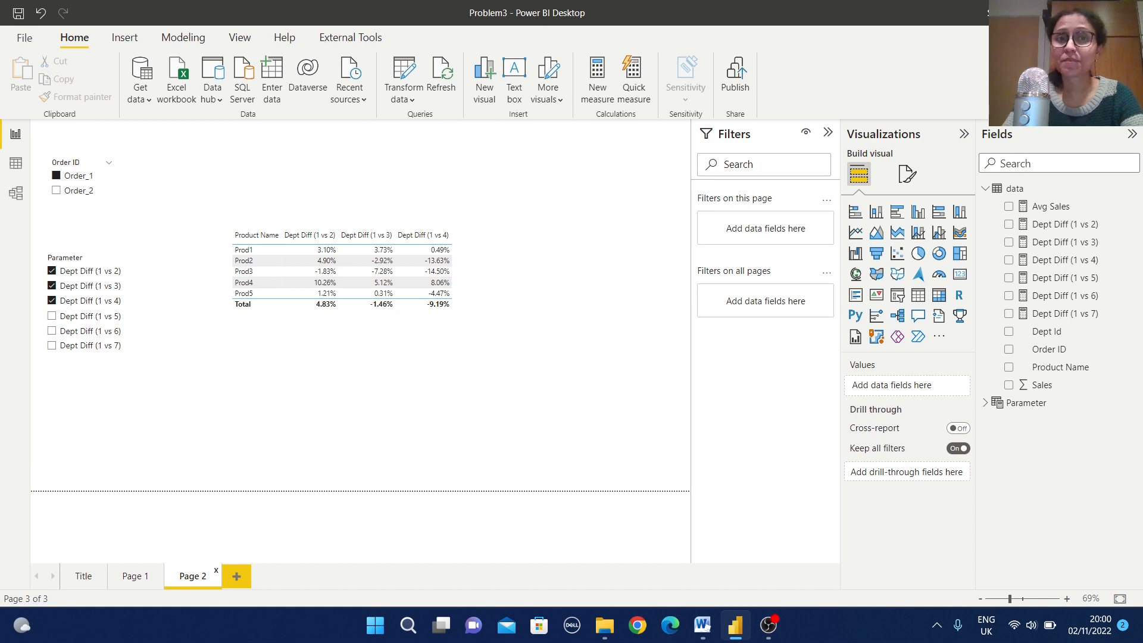
click(183, 37)
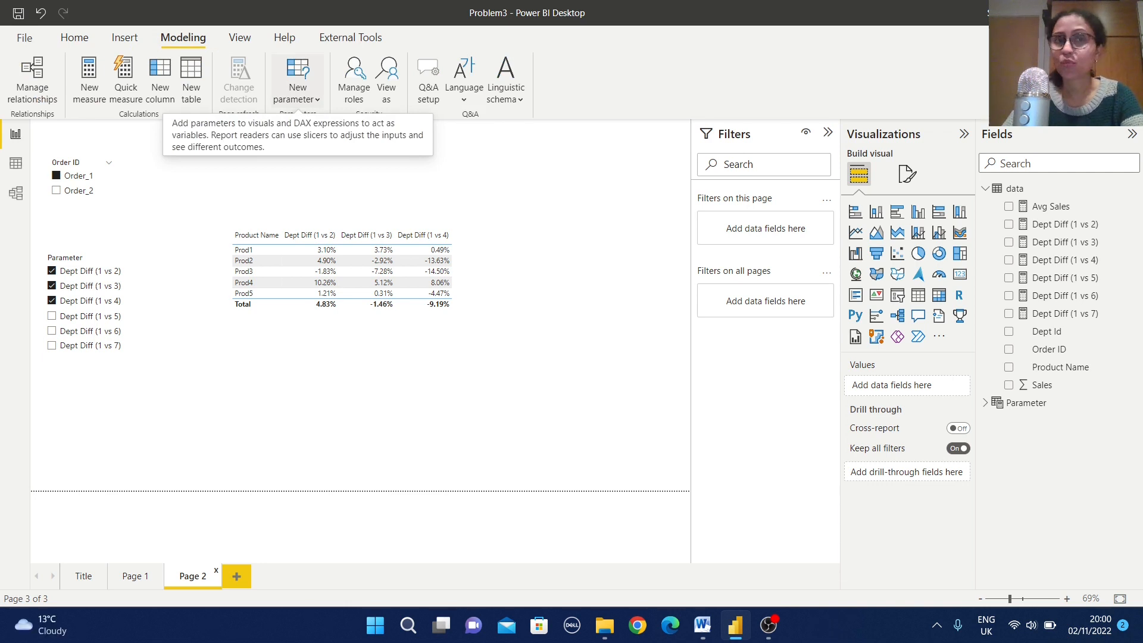
click(297, 96)
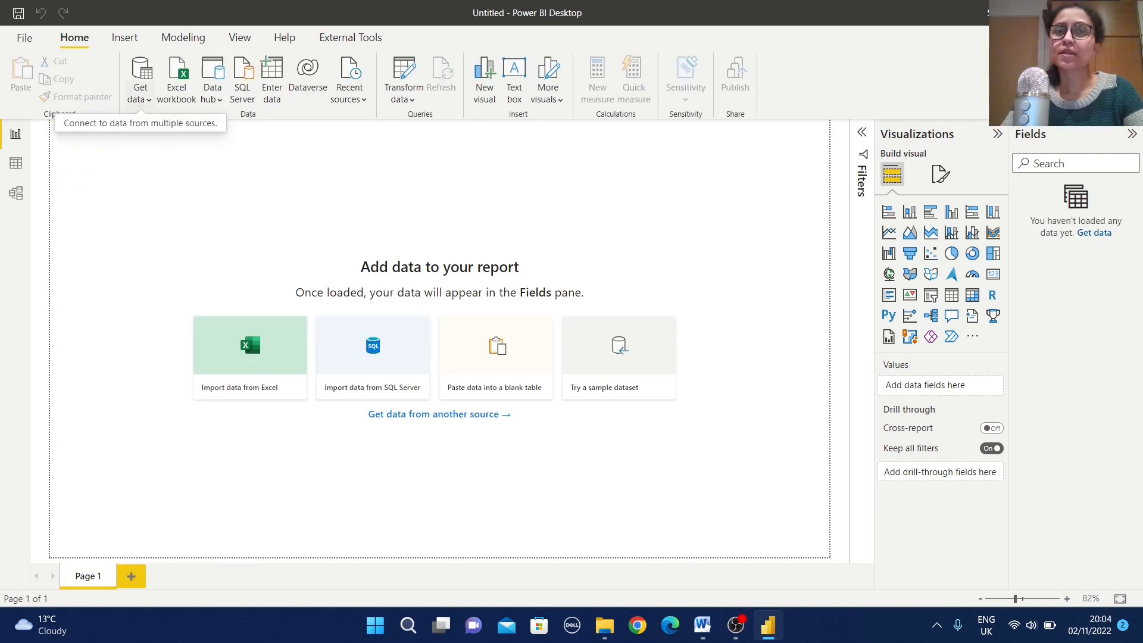
Load data.csv from the Problem 3 folder into the blank report as a Text/CSV source.
click(140, 99)
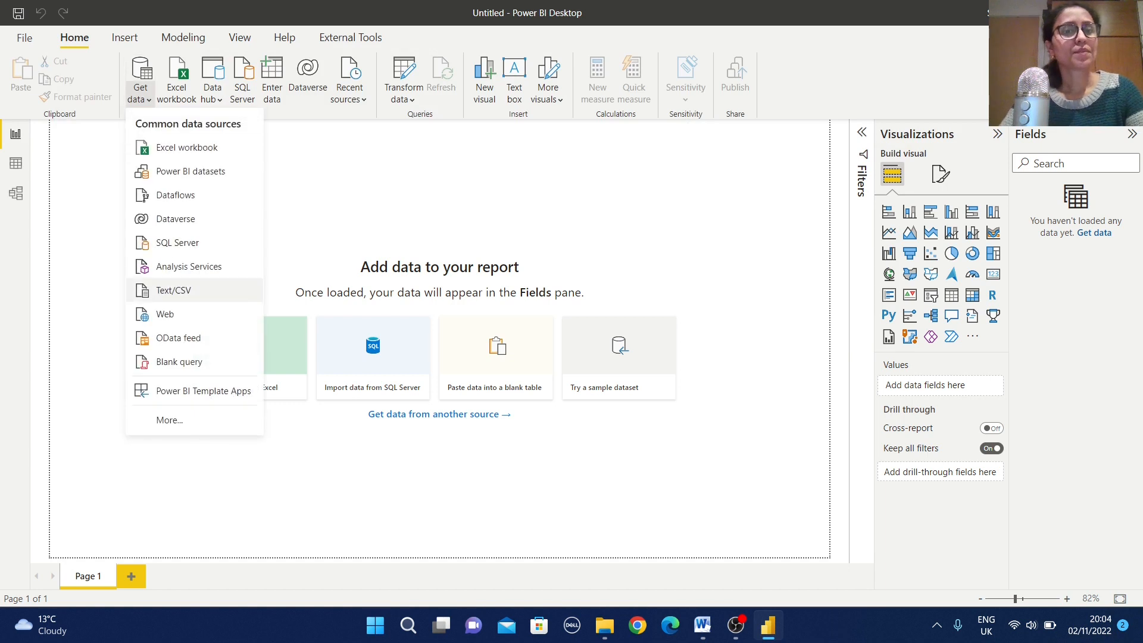
click(173, 290)
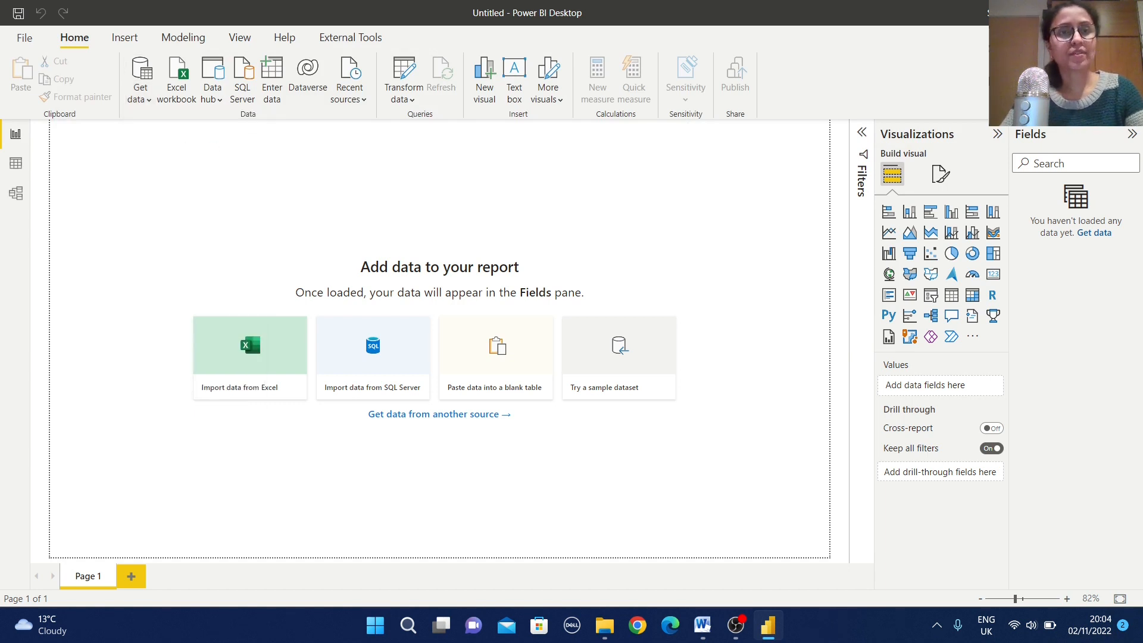
click(172, 144)
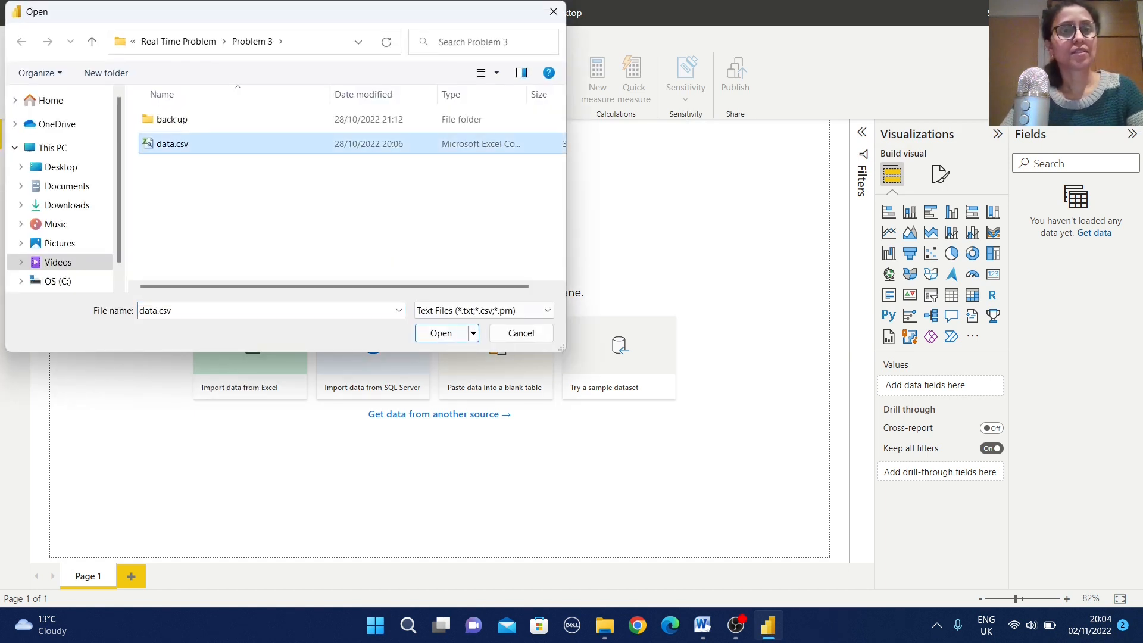
click(441, 333)
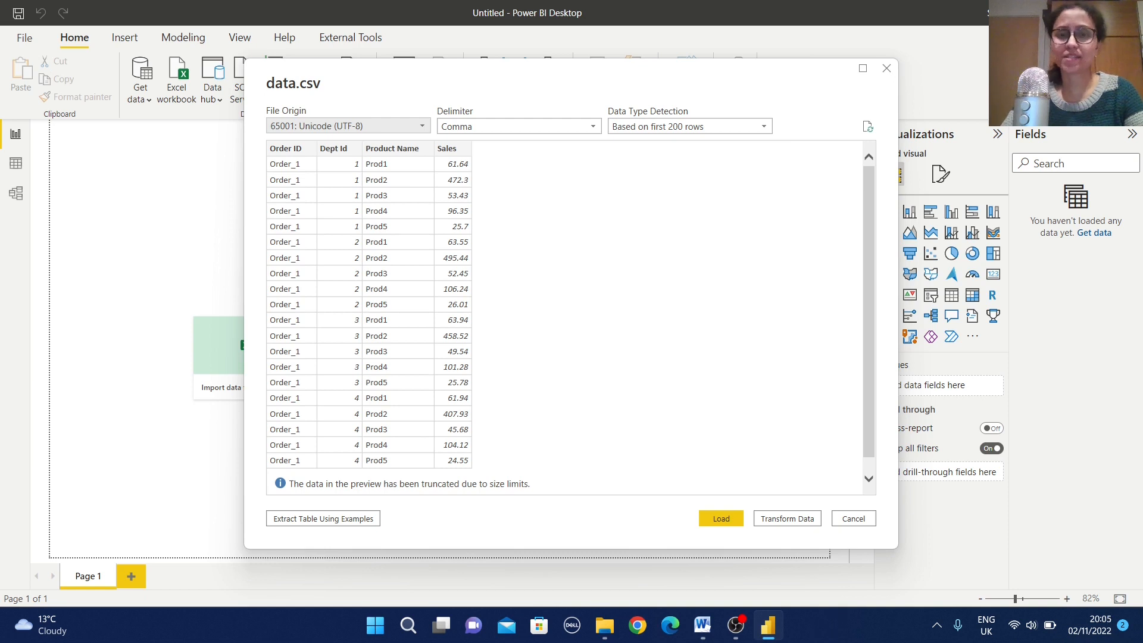
click(721, 518)
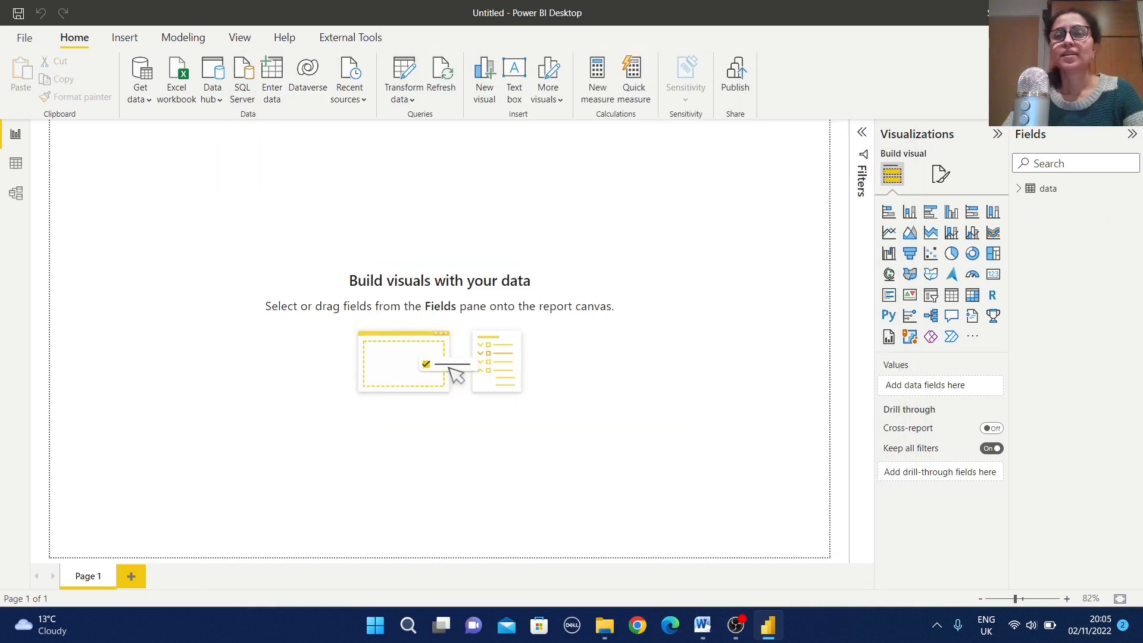
Set the default summarization of the Dept Id column in the data table to Don't summarize.
click(1019, 188)
click(1080, 207)
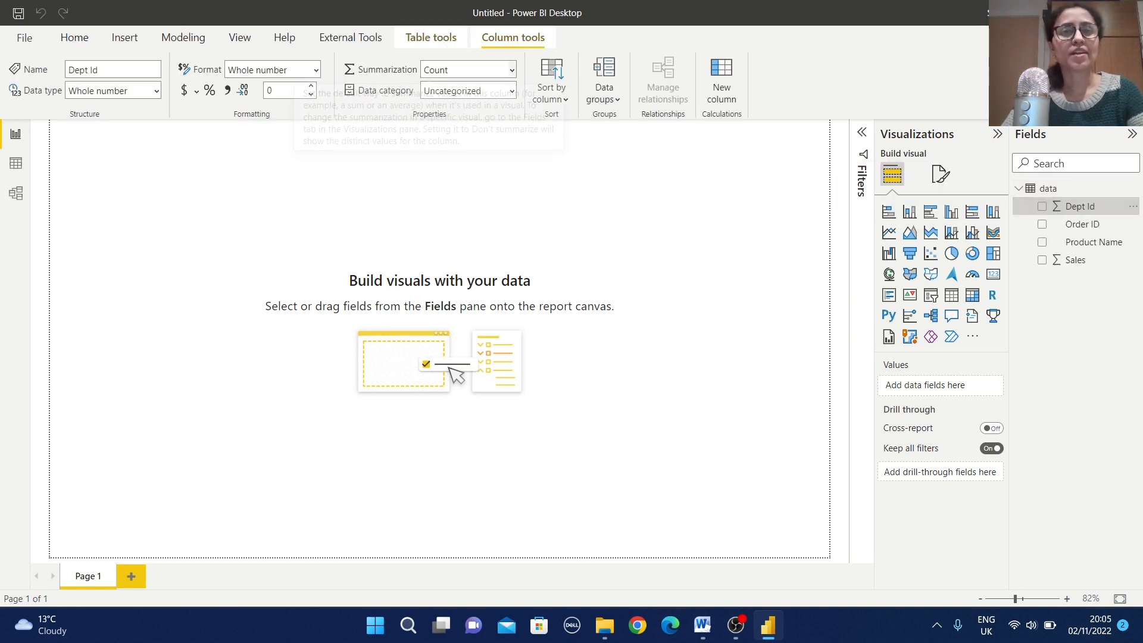
click(512, 70)
click(512, 91)
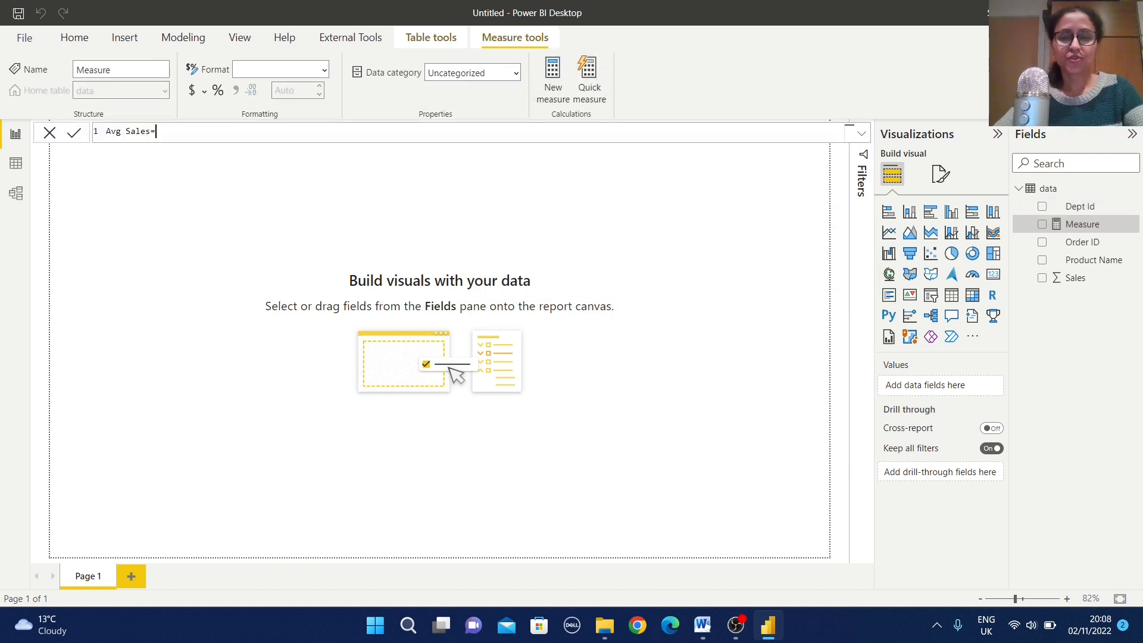
Define a measure in the data table as Avg Sales=AVERAGE(data[Sales]).
text(Avg)
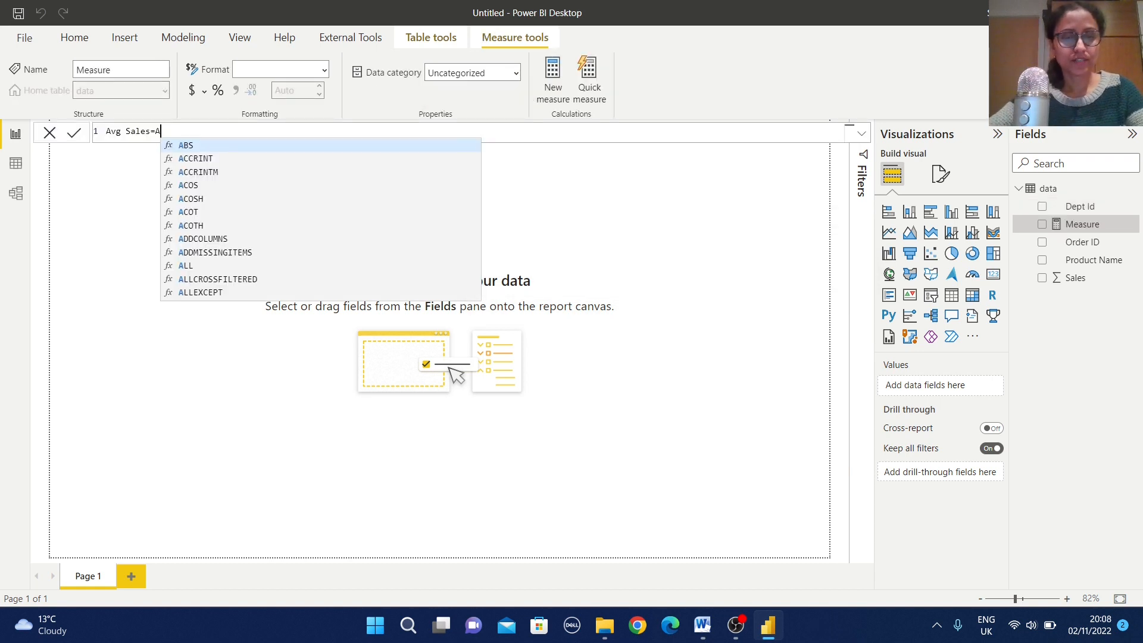
key(BackSpace)
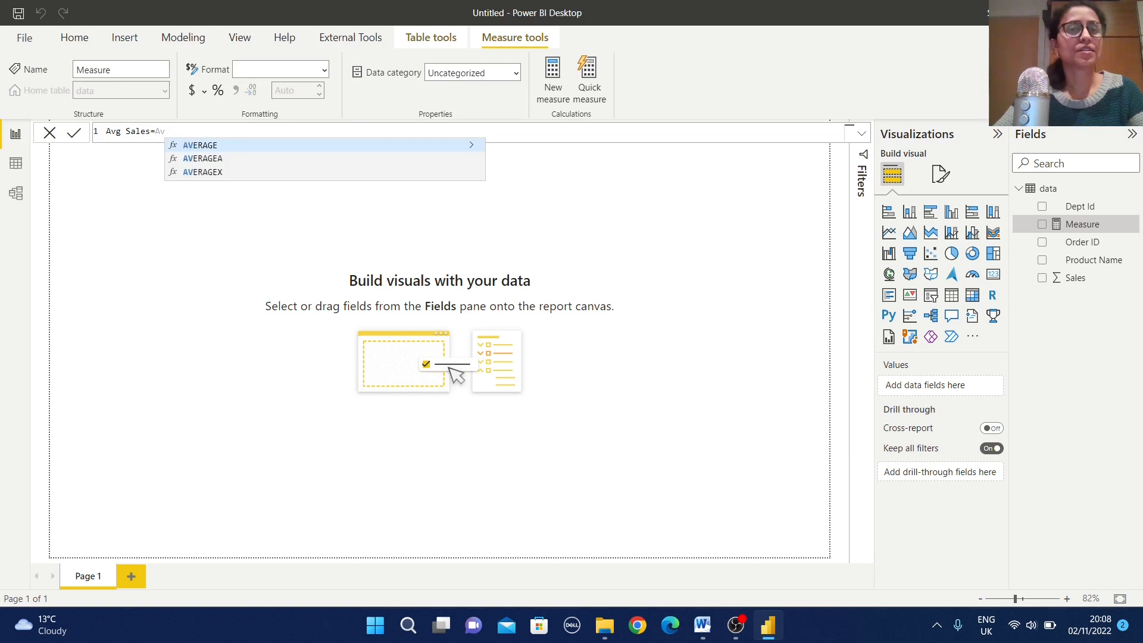
key(Tab)
text(sale)
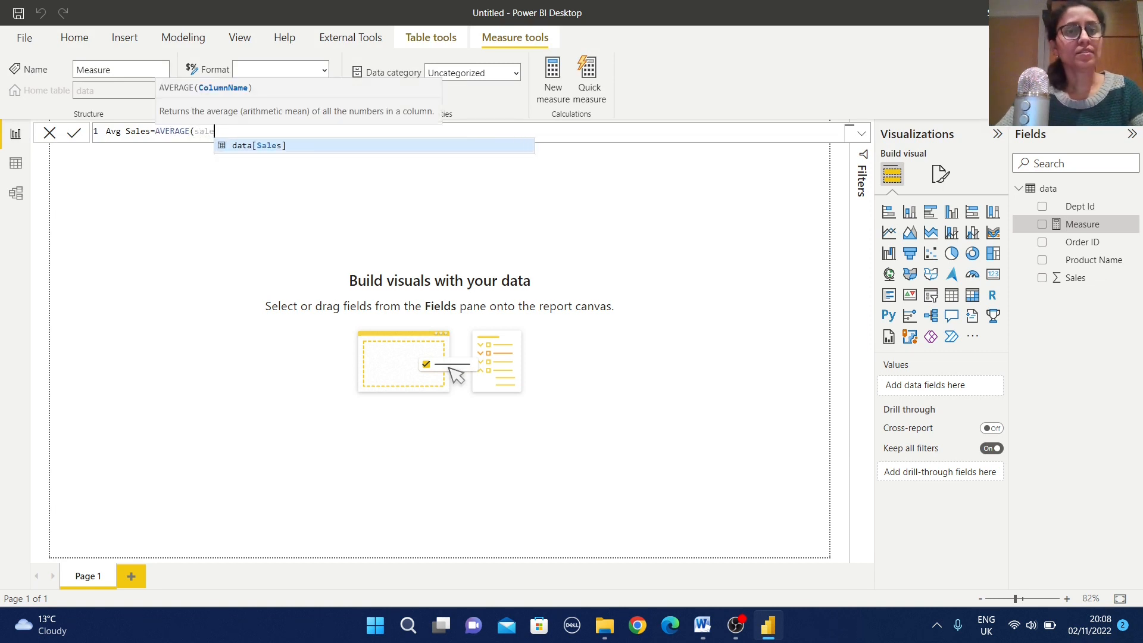
key(Tab)
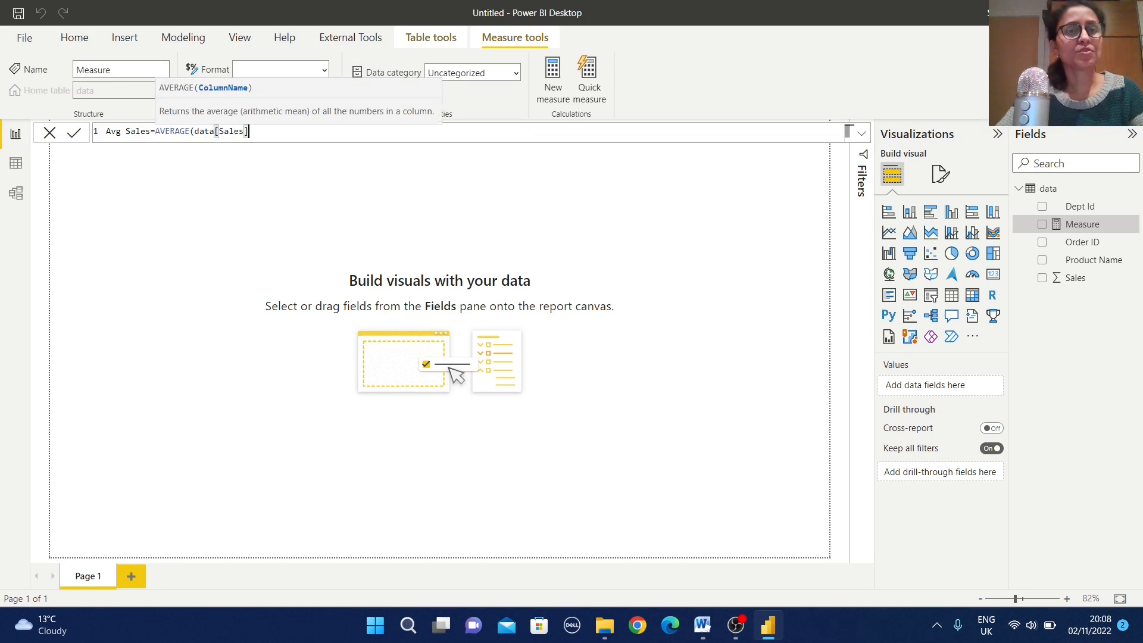
text())
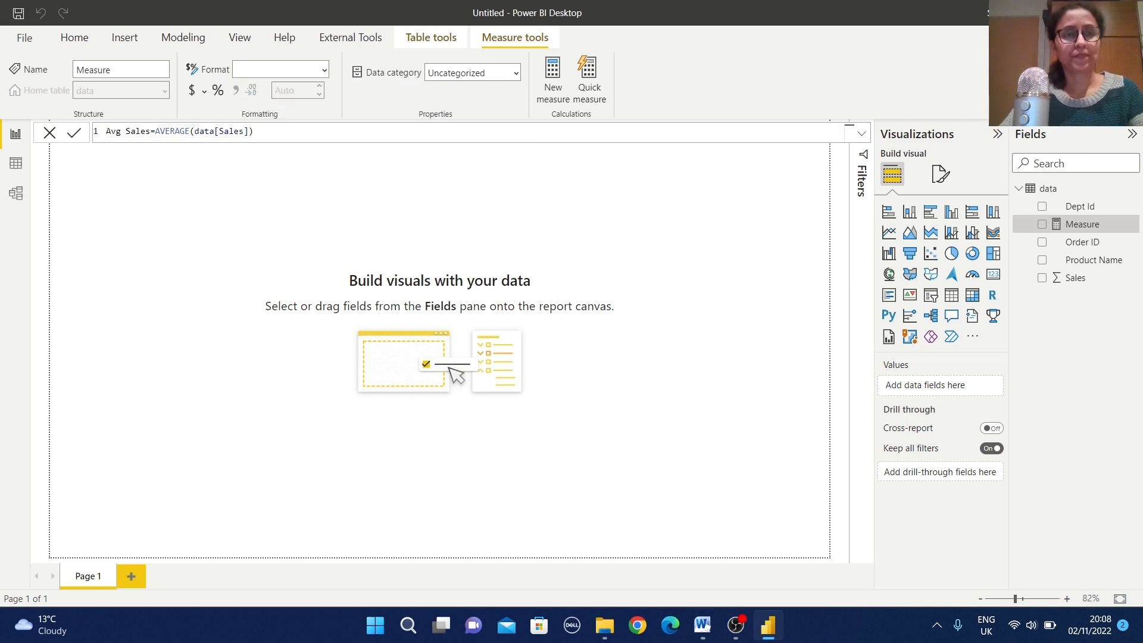
key(Return)
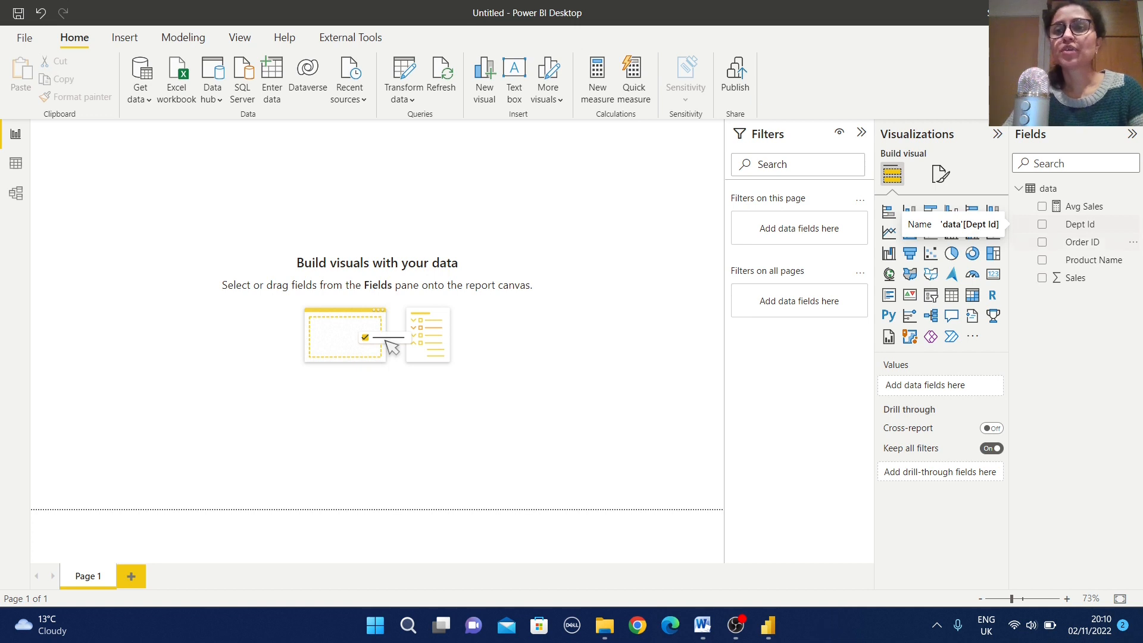
Build a table visual with Order ID, Dept Id, Product Name and Avg Sales, and enlarge it to show more rows.
click(1042, 241)
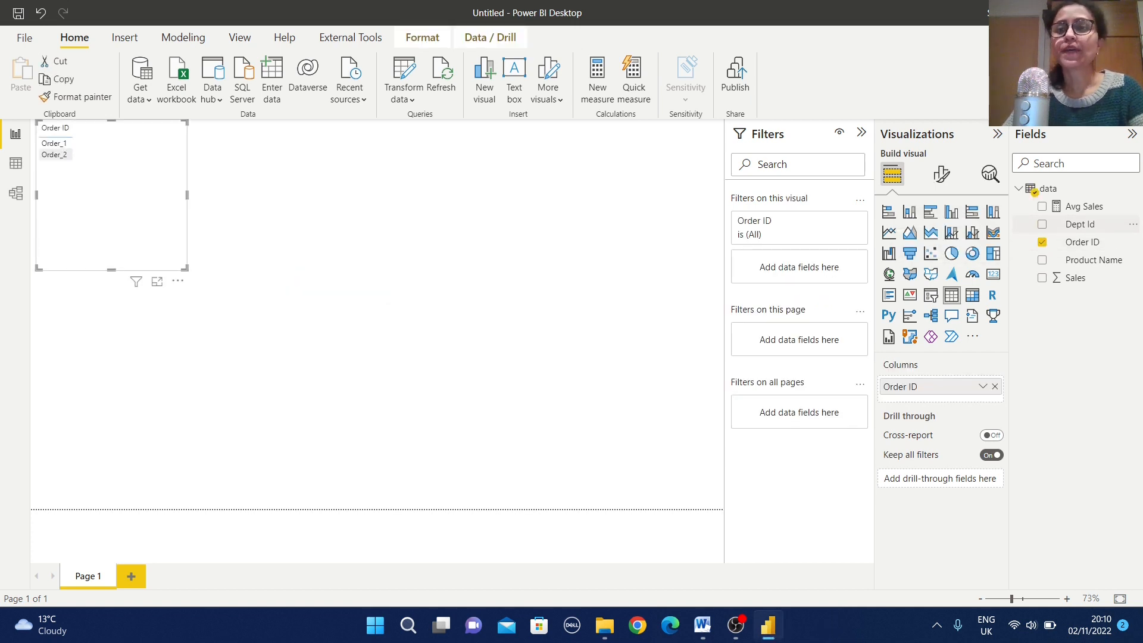
click(1041, 224)
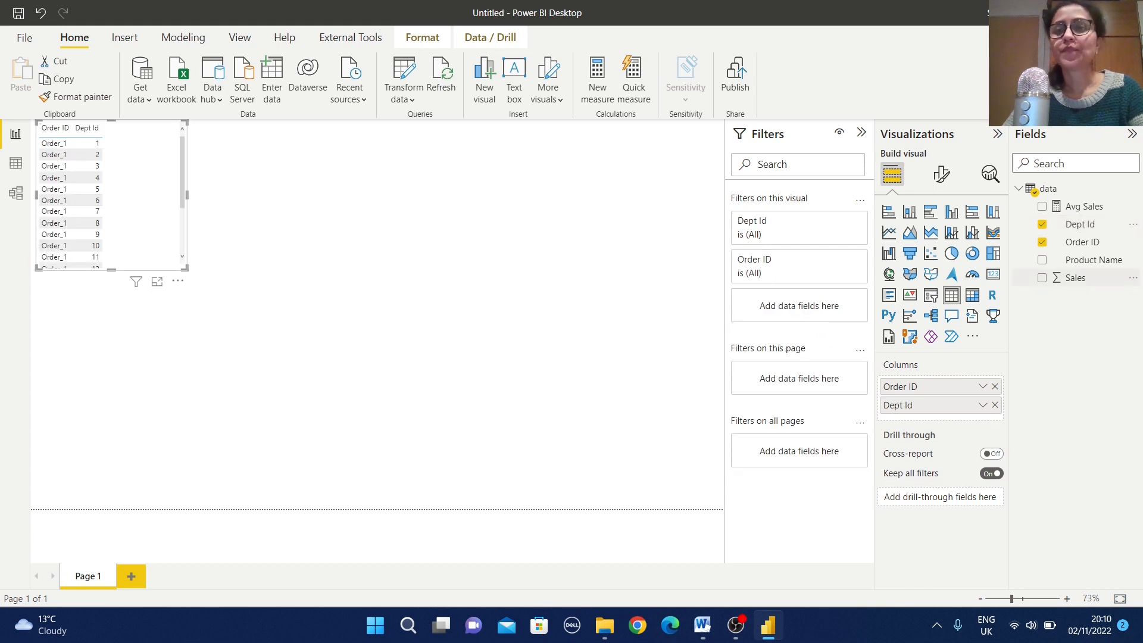
click(1042, 259)
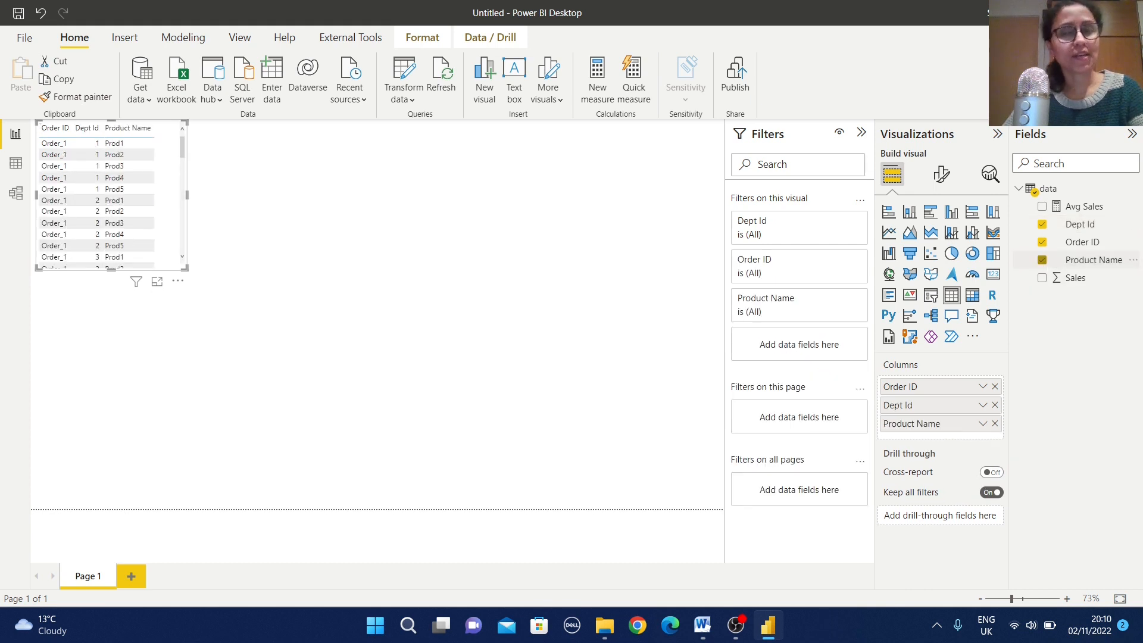
click(1042, 206)
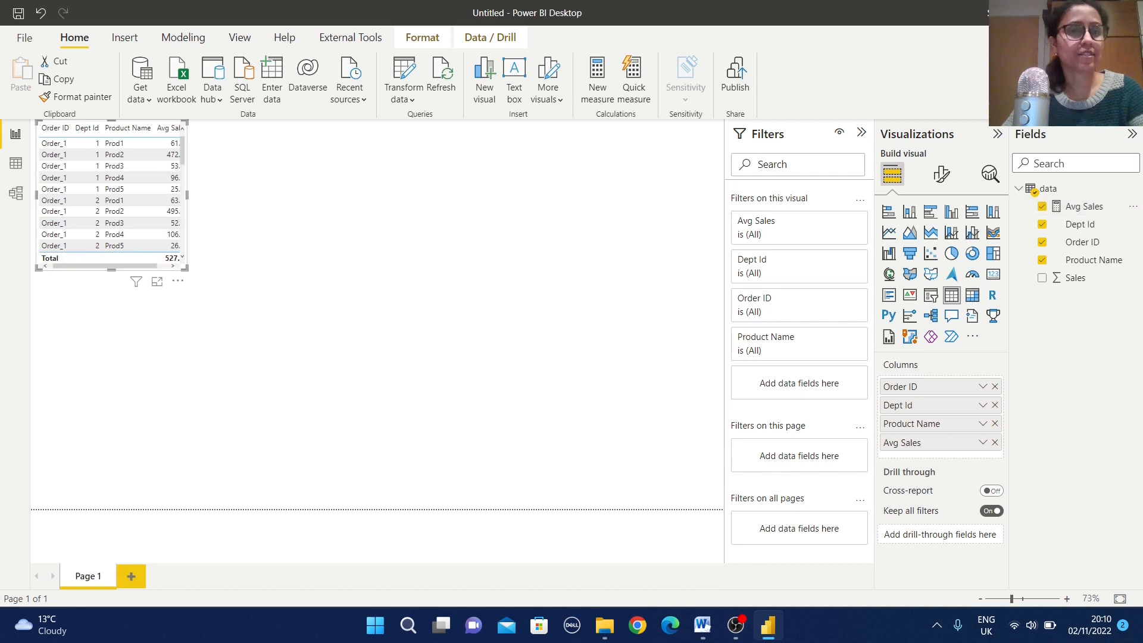
drag(218, 300, 390, 476)
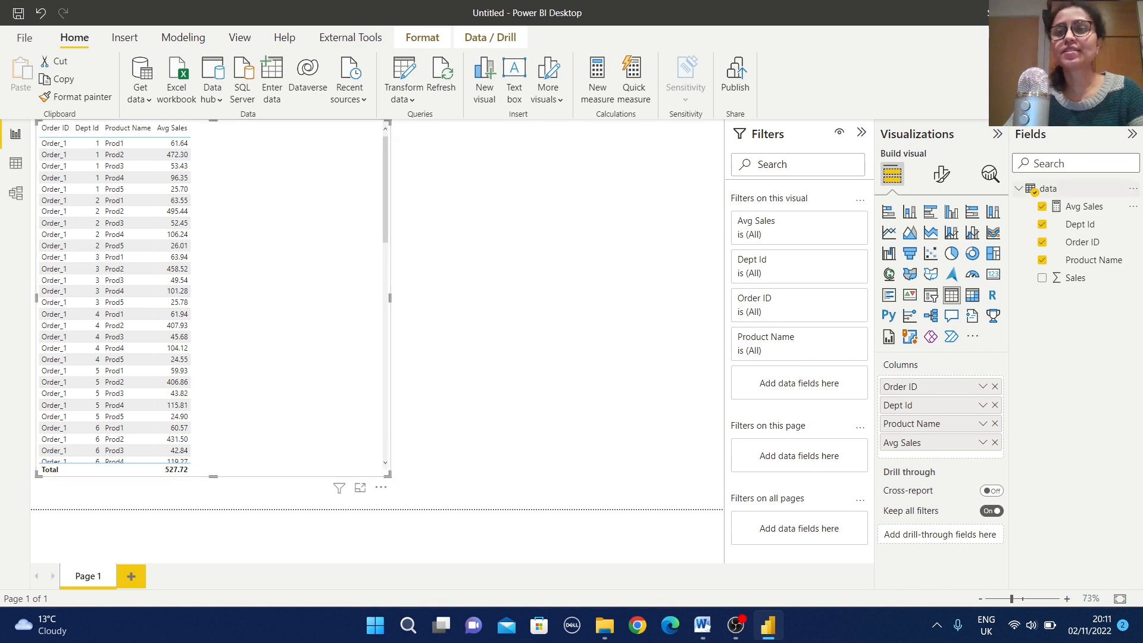
Create a new measure named Diff_1_2 in the data table and begin a second line for its formula.
click(1049, 189)
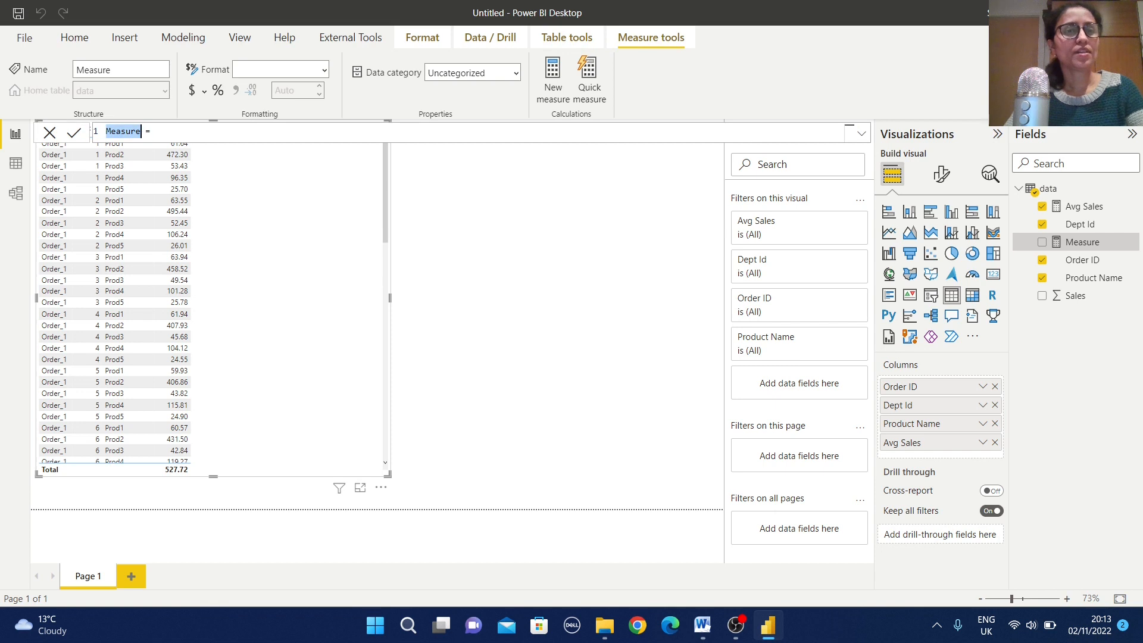
text(Diff)
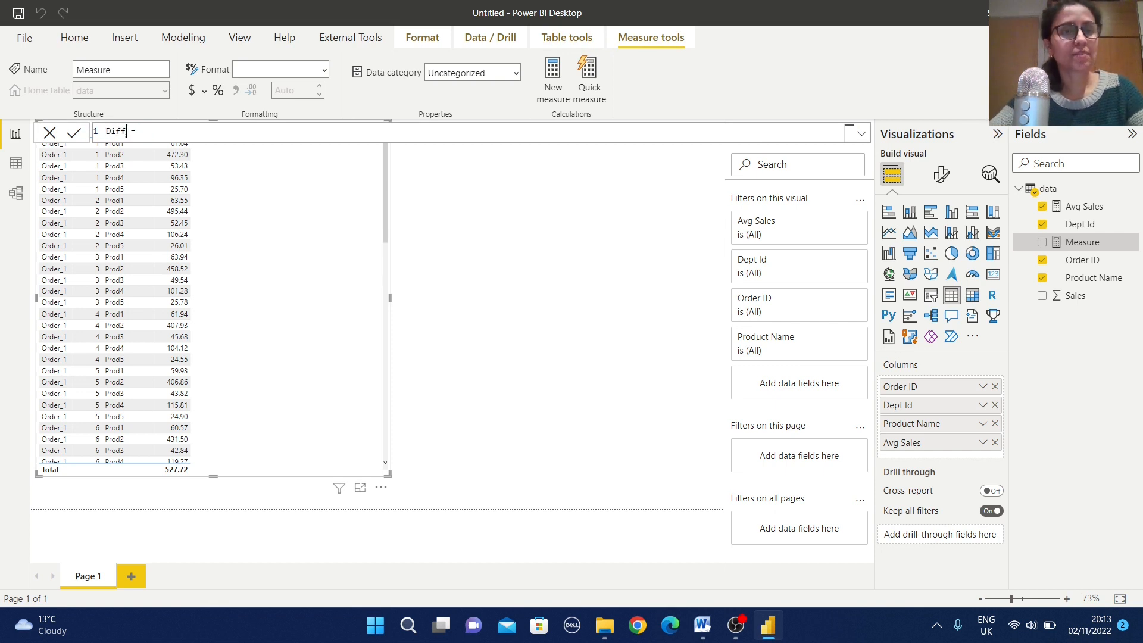
text(_1_2)
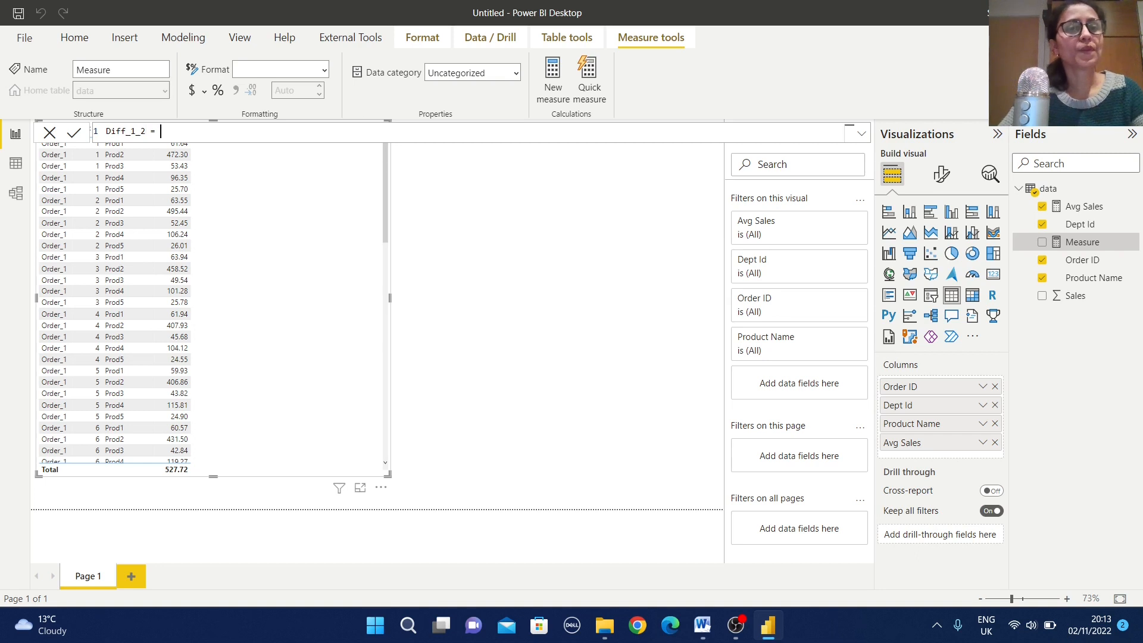
key(shift+Return)
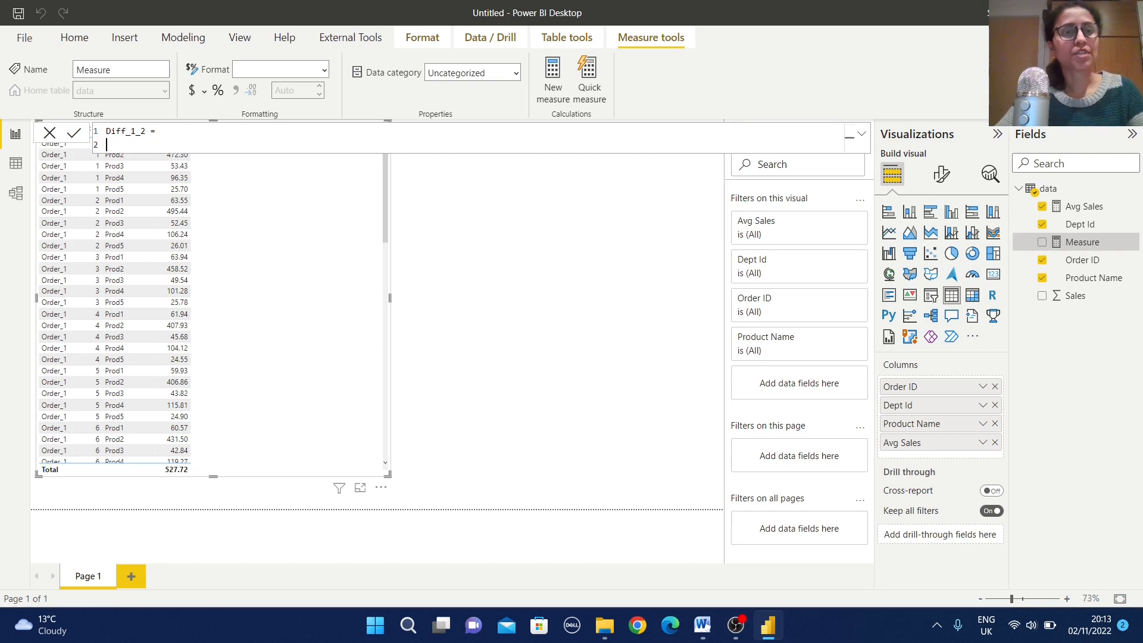
Define the first variable of the Diff_1_2 measure as var var_1=CALCULATE([Avg Sales],data[Dept Id]=1).
text(var )
text(c)
text(var)
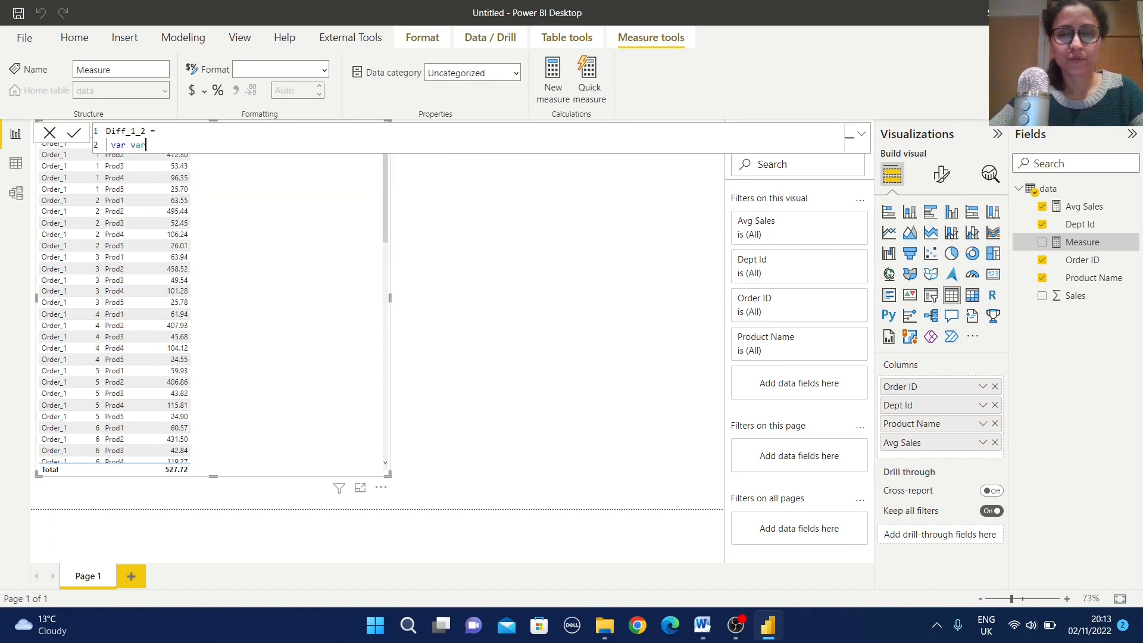
text(_1=ca)
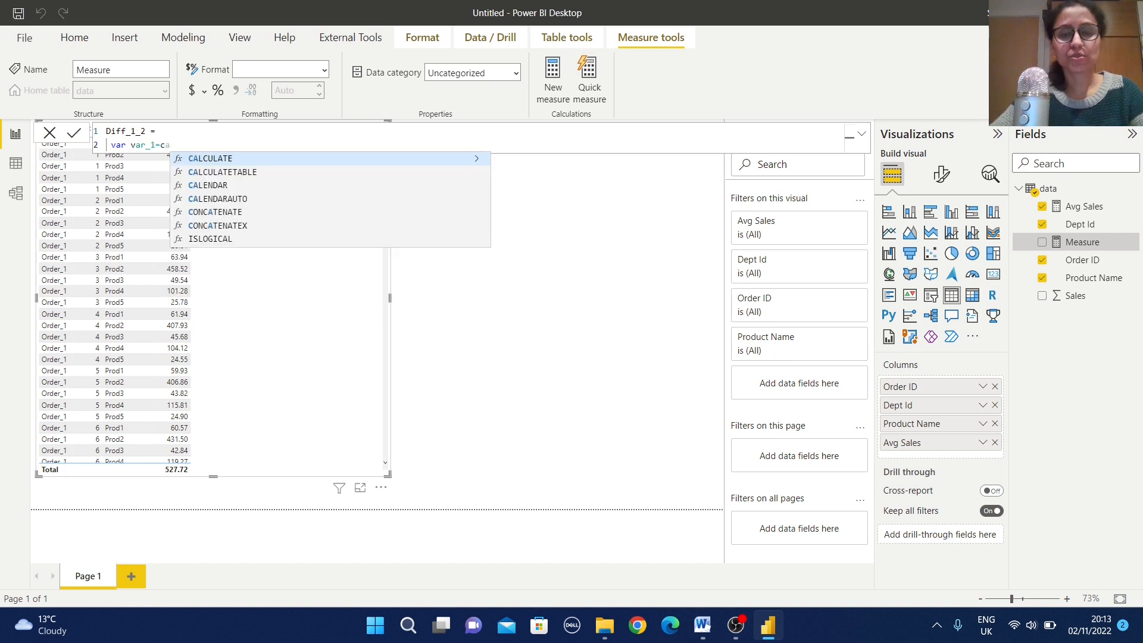
key(Tab)
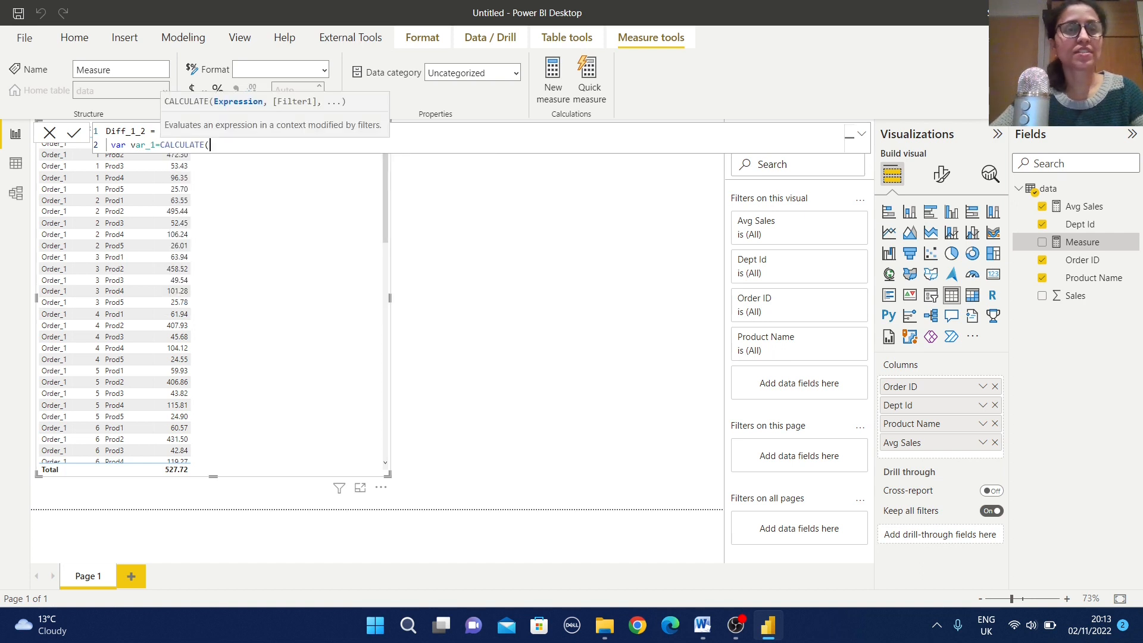
text(av)
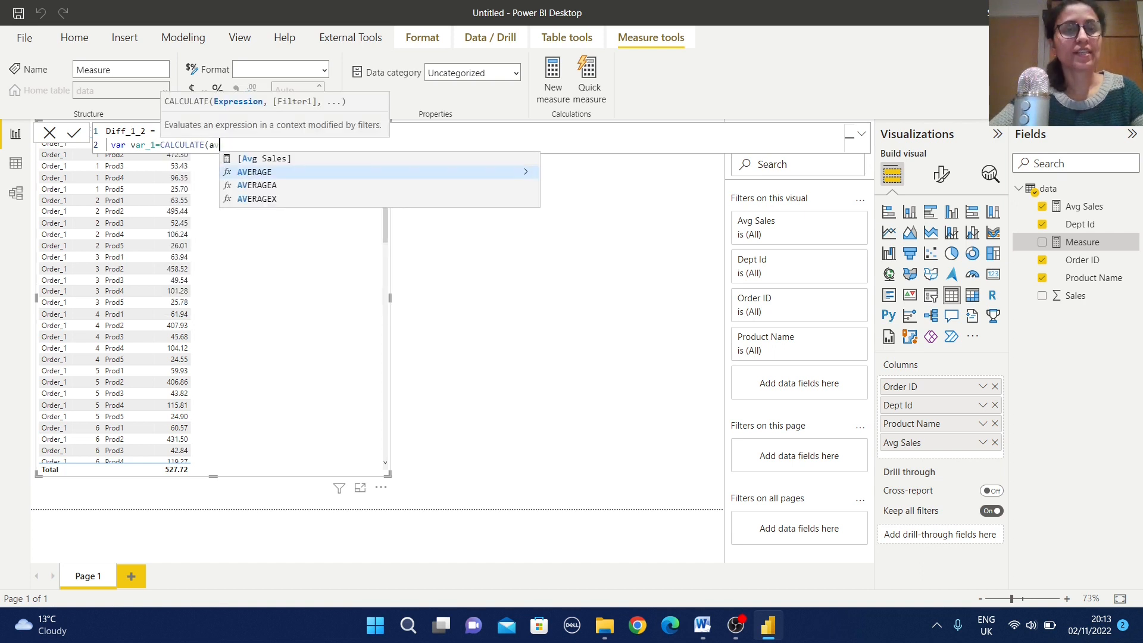
key(Down)
key(Up)
key(Up)
key(Tab)
text(,dep)
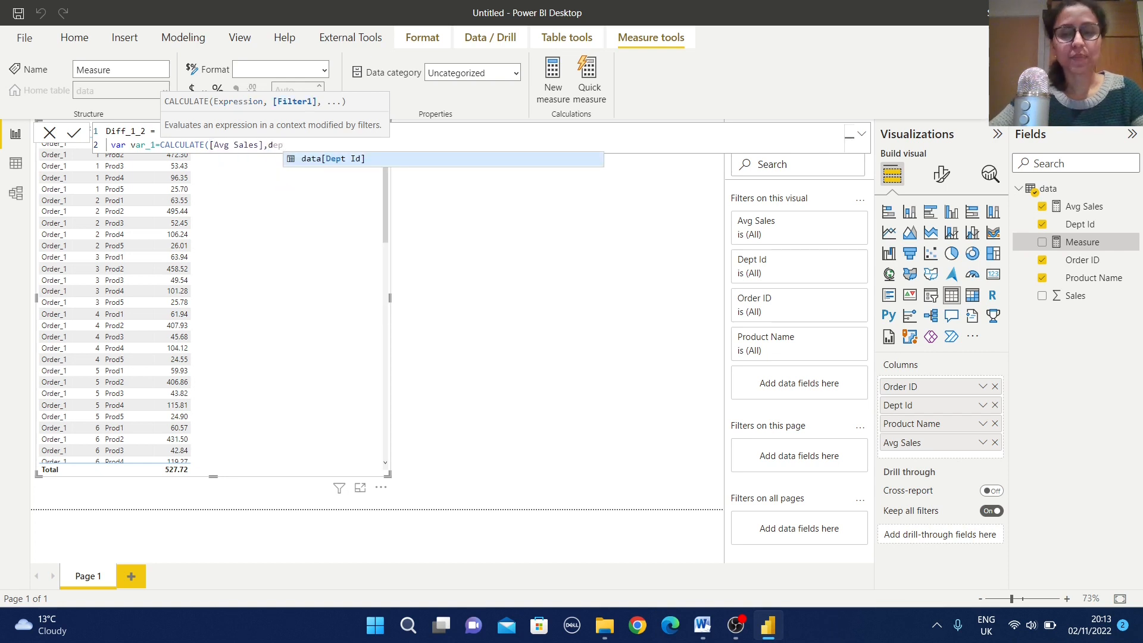
key(Tab)
text(=1)
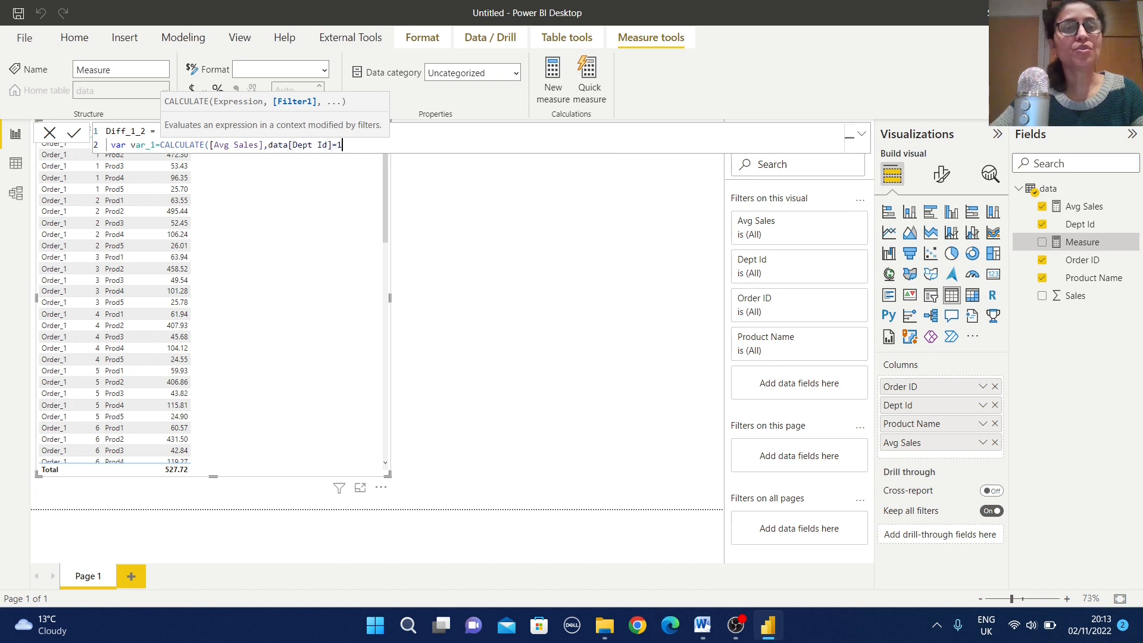
text())
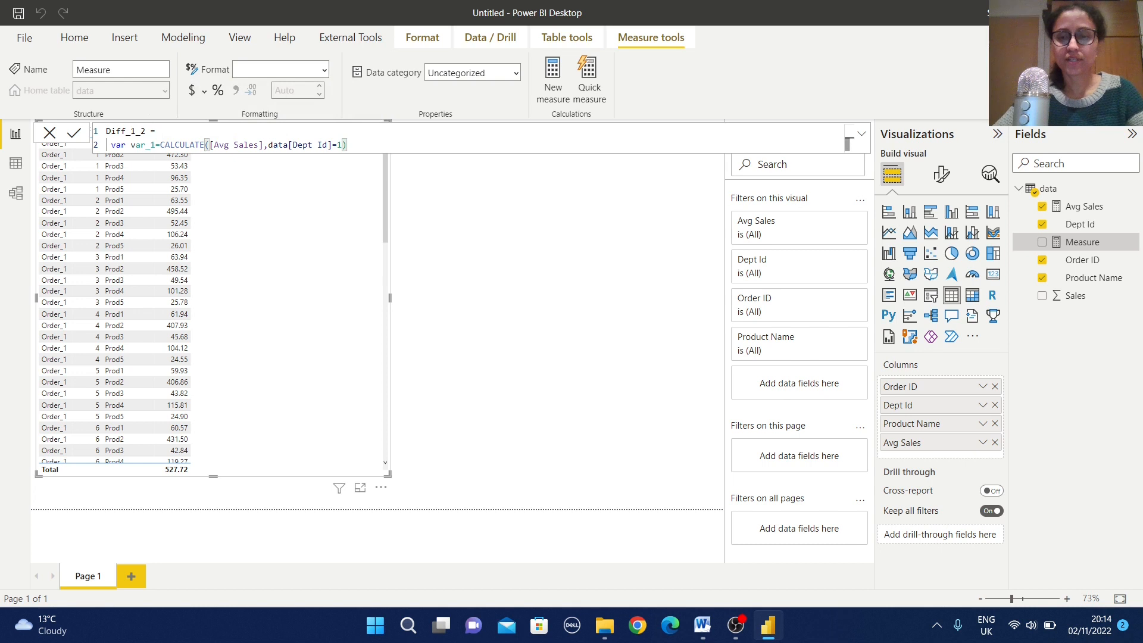
Add a second variable on a new line of the formula: var var_2=CALCULATE([Avg Sales],data[Dept Id]=2).
key(shift+Return)
text(v)
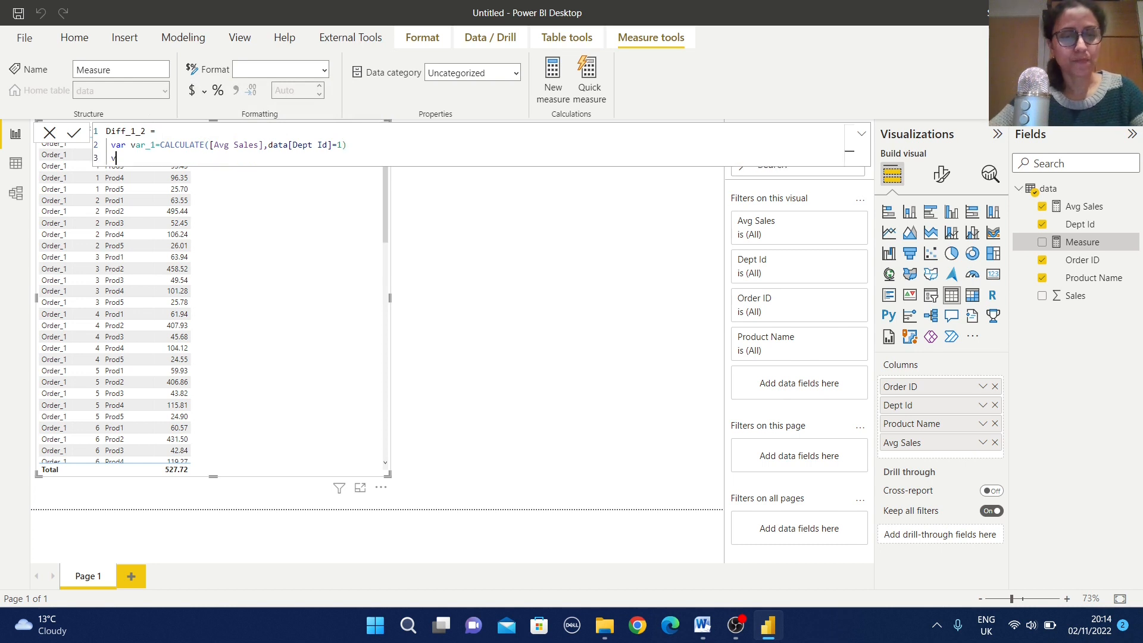
text(ar v)
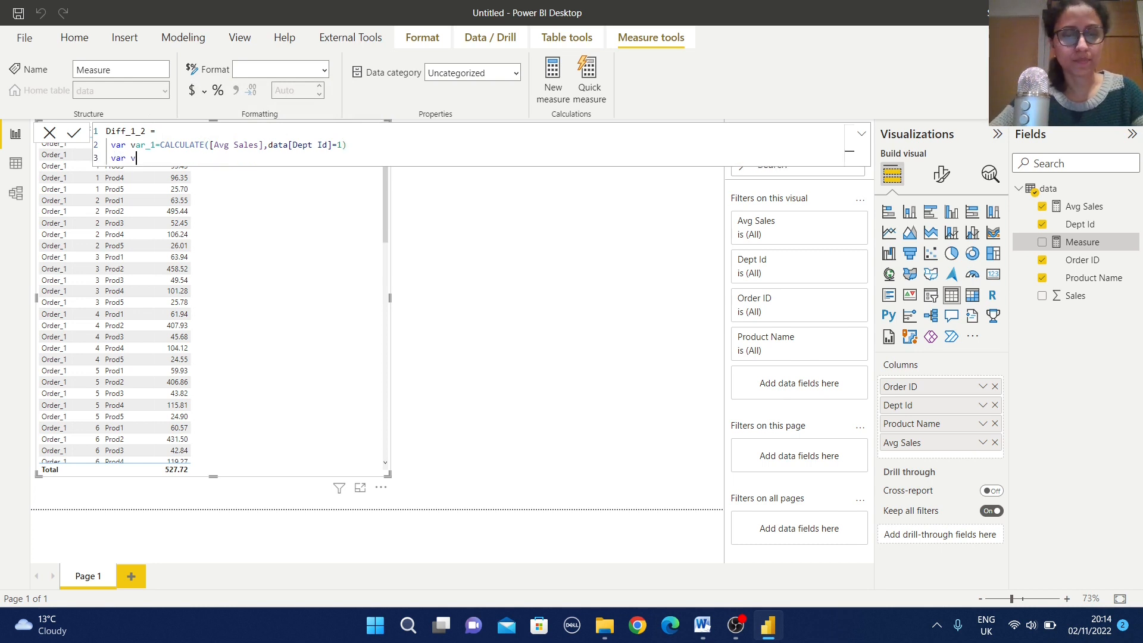
text(ar_2=ca)
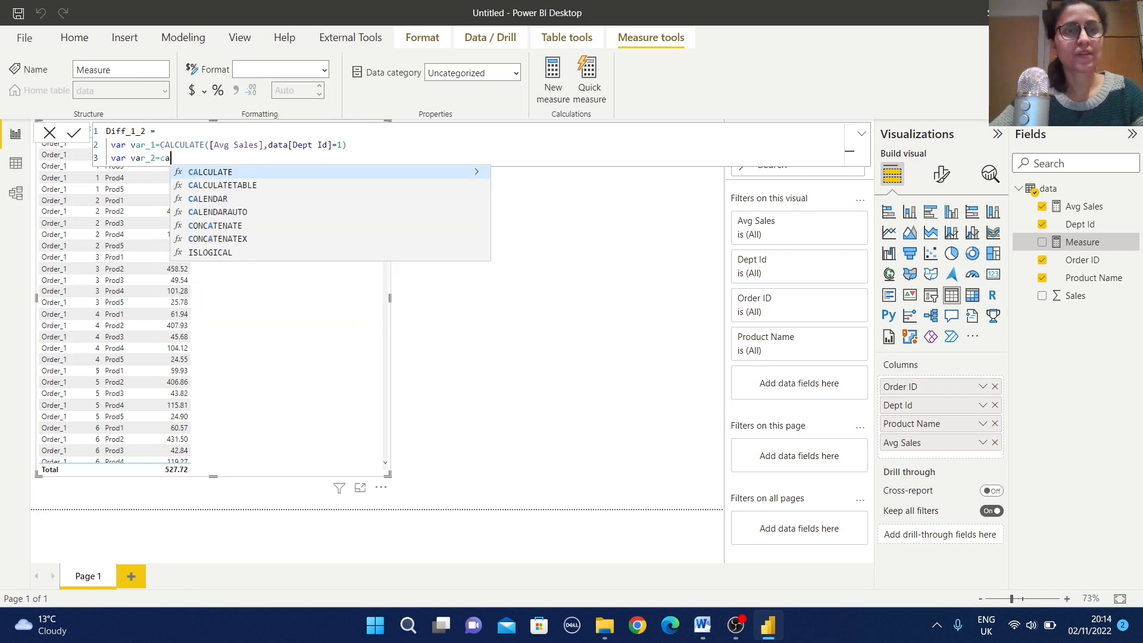
key(Tab)
text(avg)
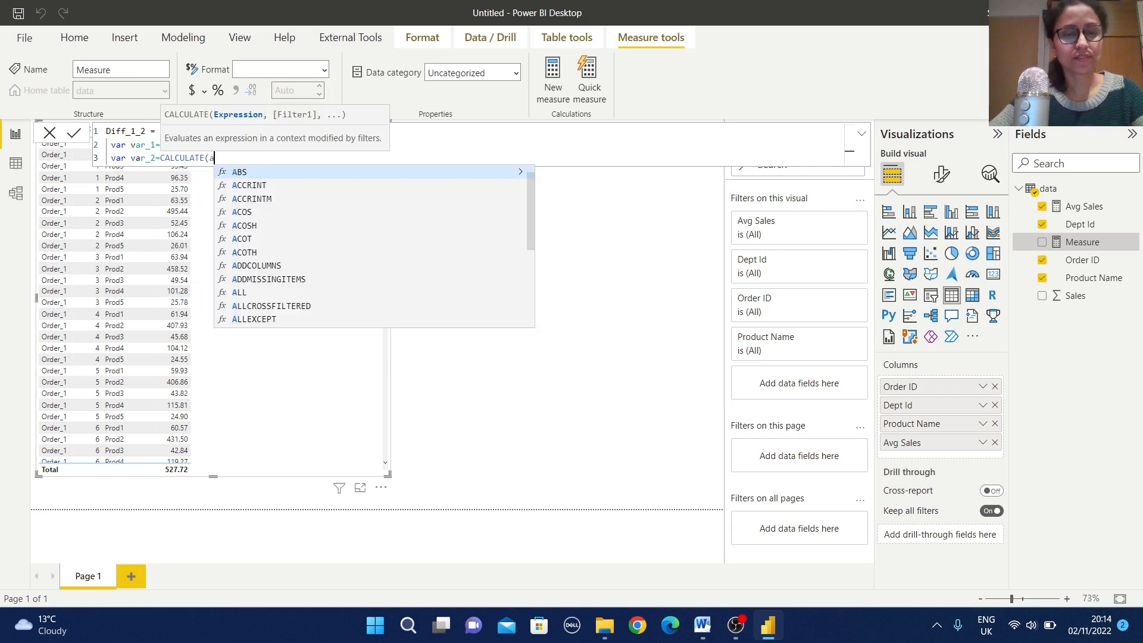
key(Tab)
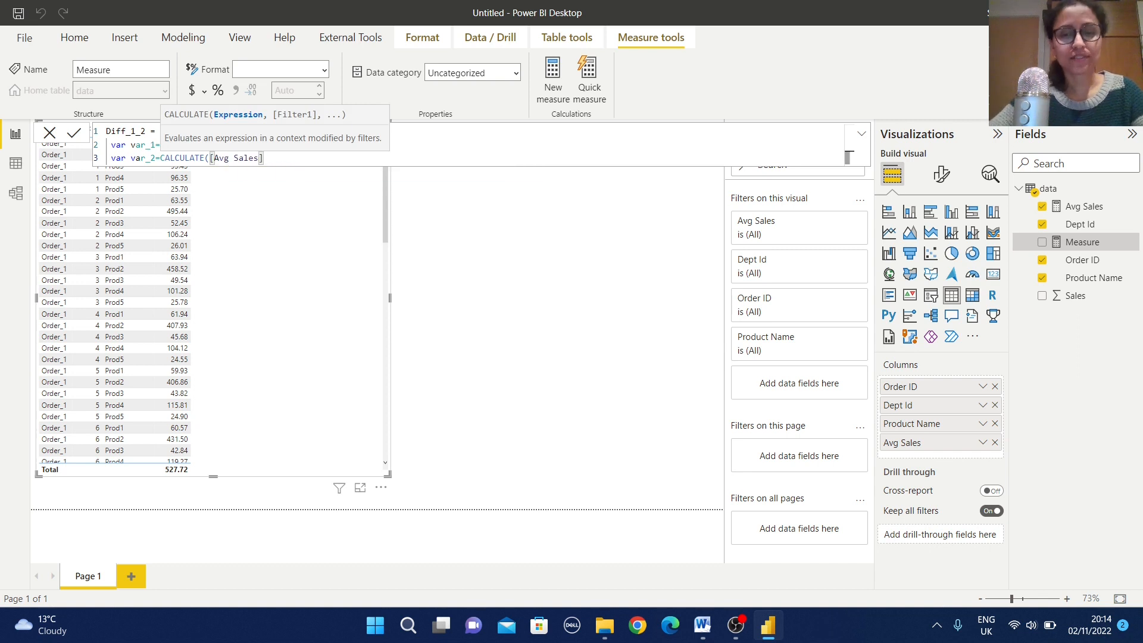
text(,dep)
key(Tab)
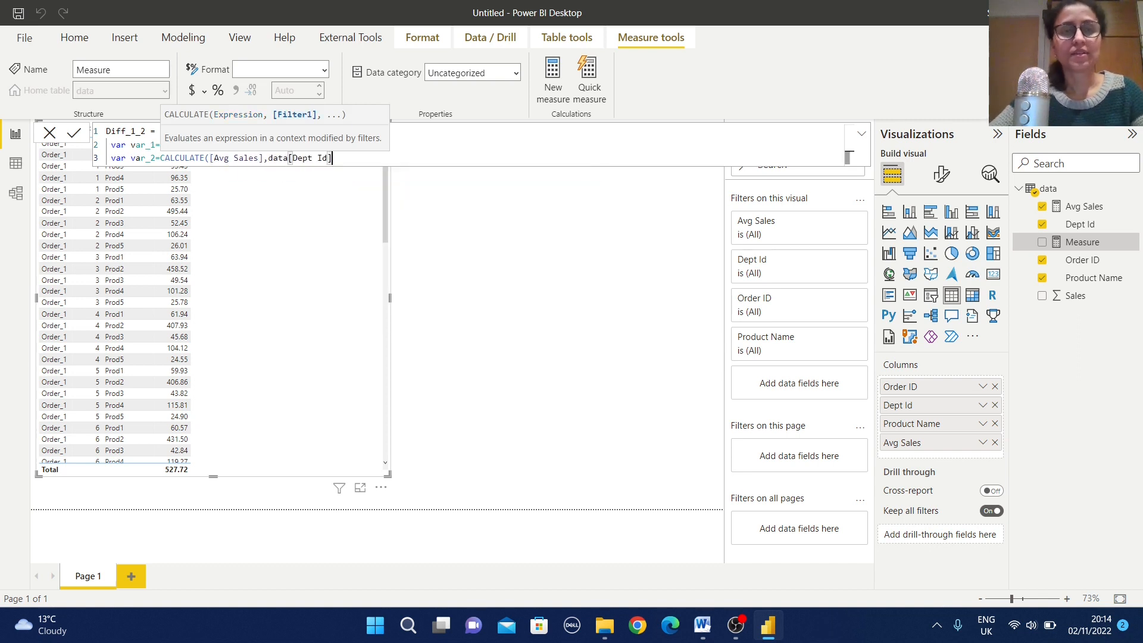
text(=2)
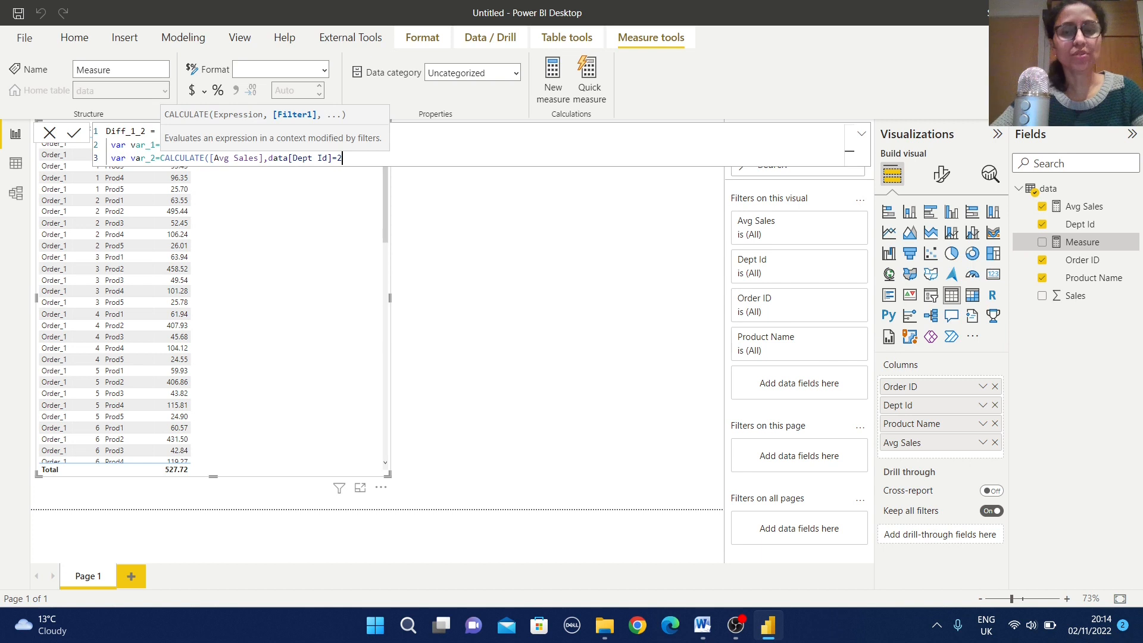
text())
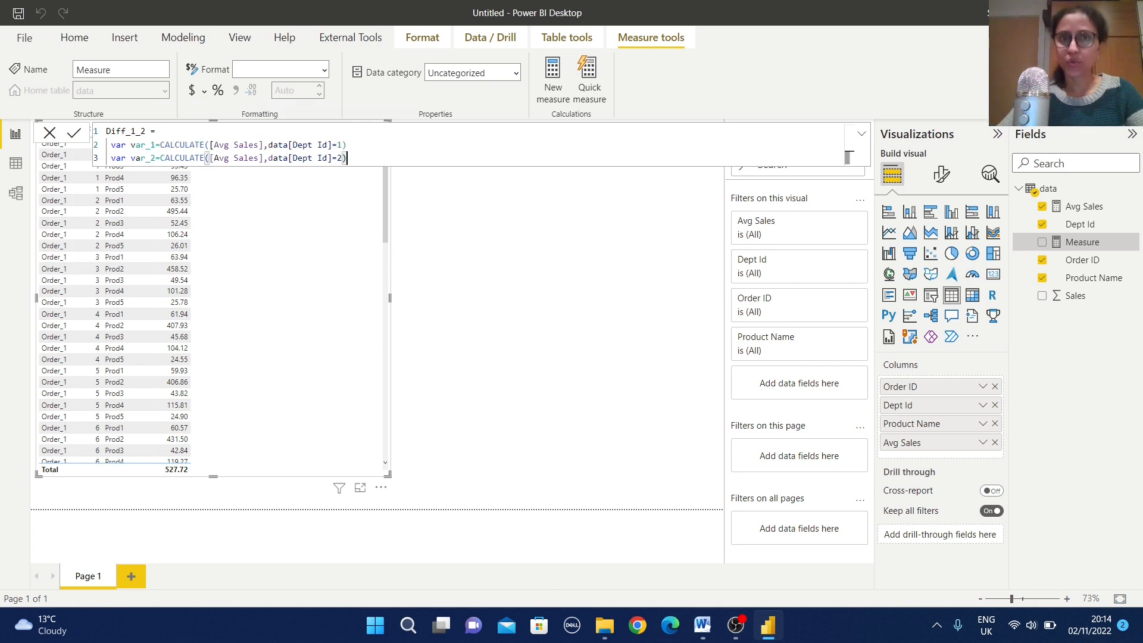
Add a Return line below the two variables and start a new line for the returned expression.
key(shift+Return)
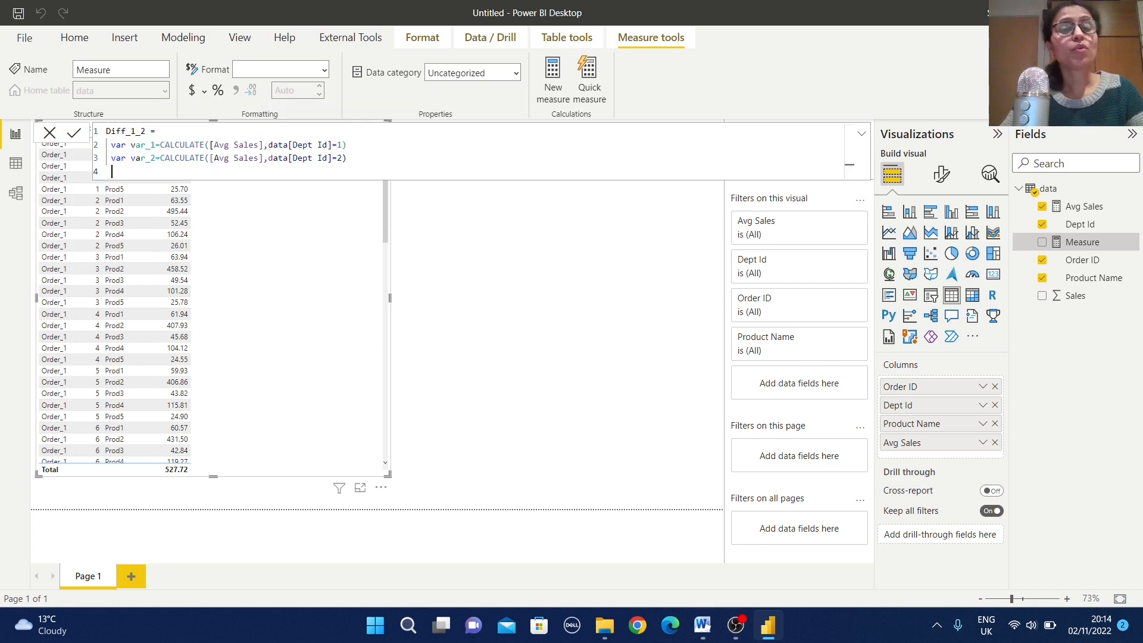
text(REtu)
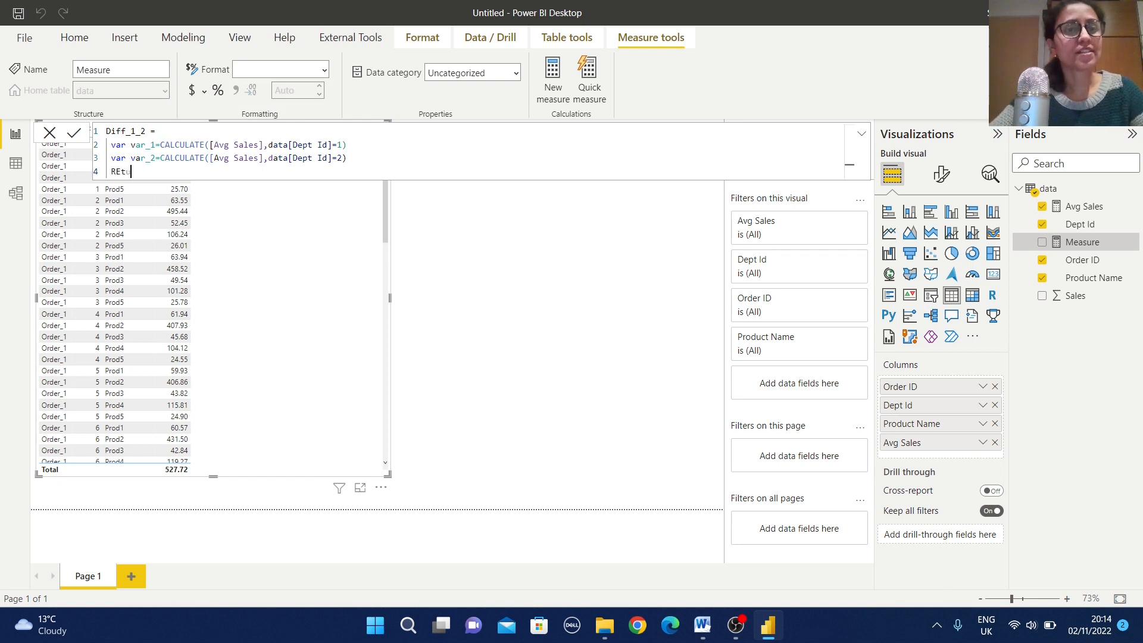
key(BackSpace)
key(BackSpace)
key(BackSpace)
text(e)
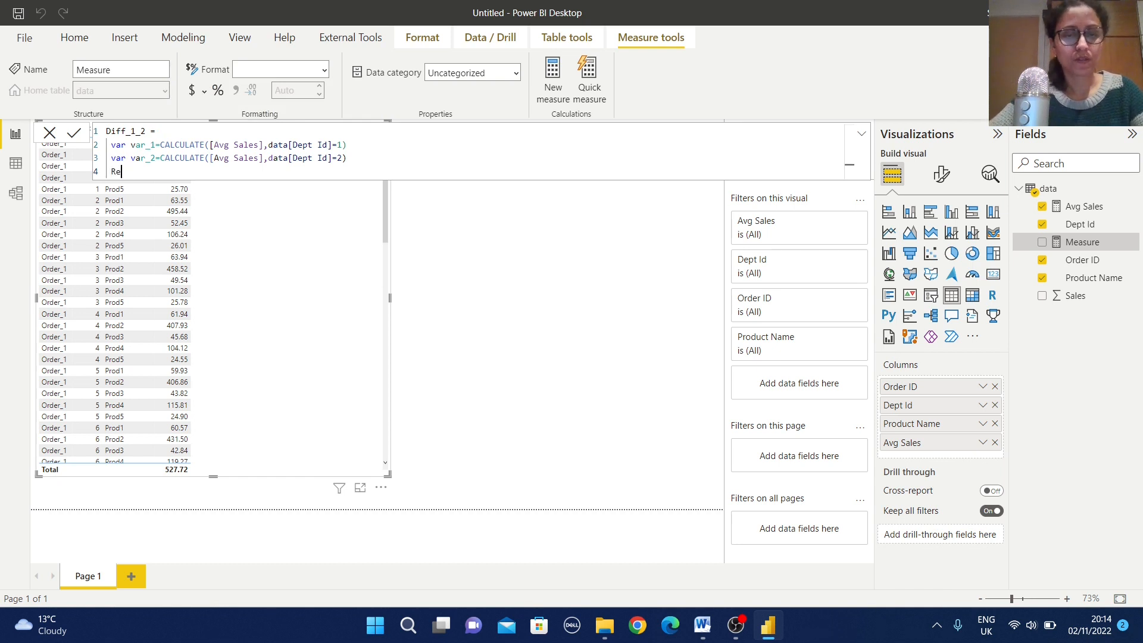
text(turn)
key(shift+Return)
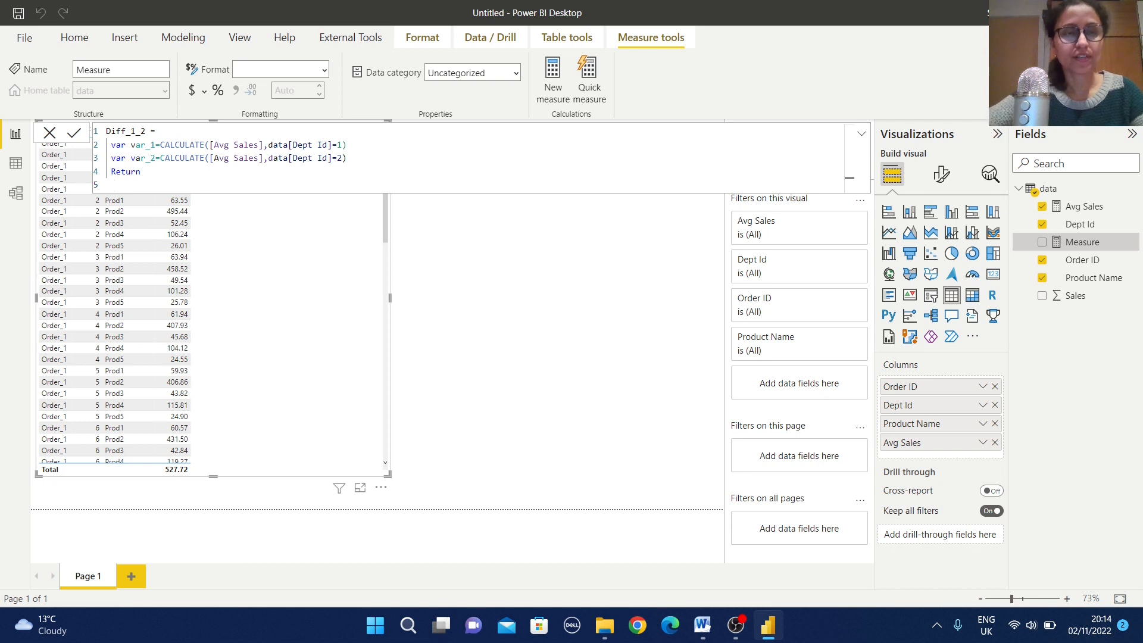
Begin the returned expression with the condition IF(var_2>0, leaving the function open for its result argument.
text(IF()
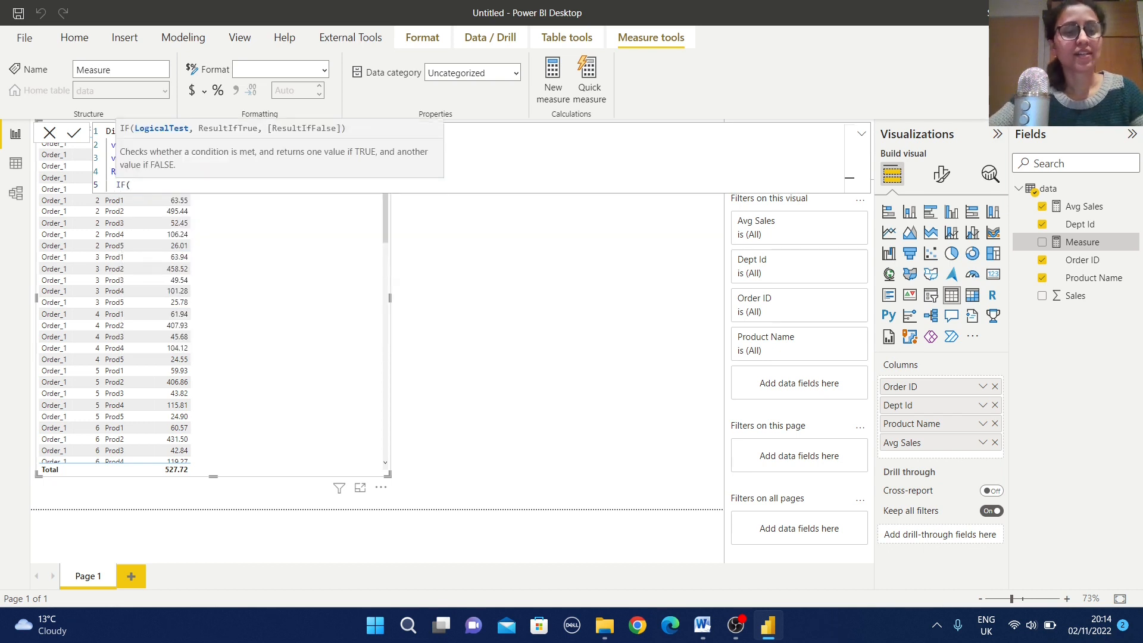
text(var)
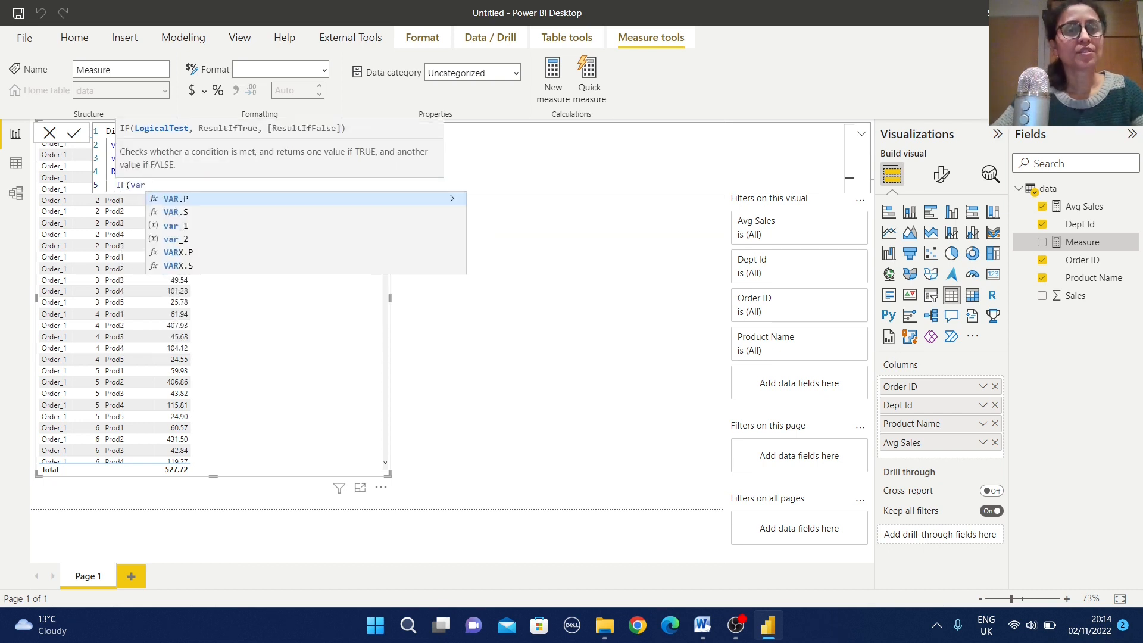
text(_2)
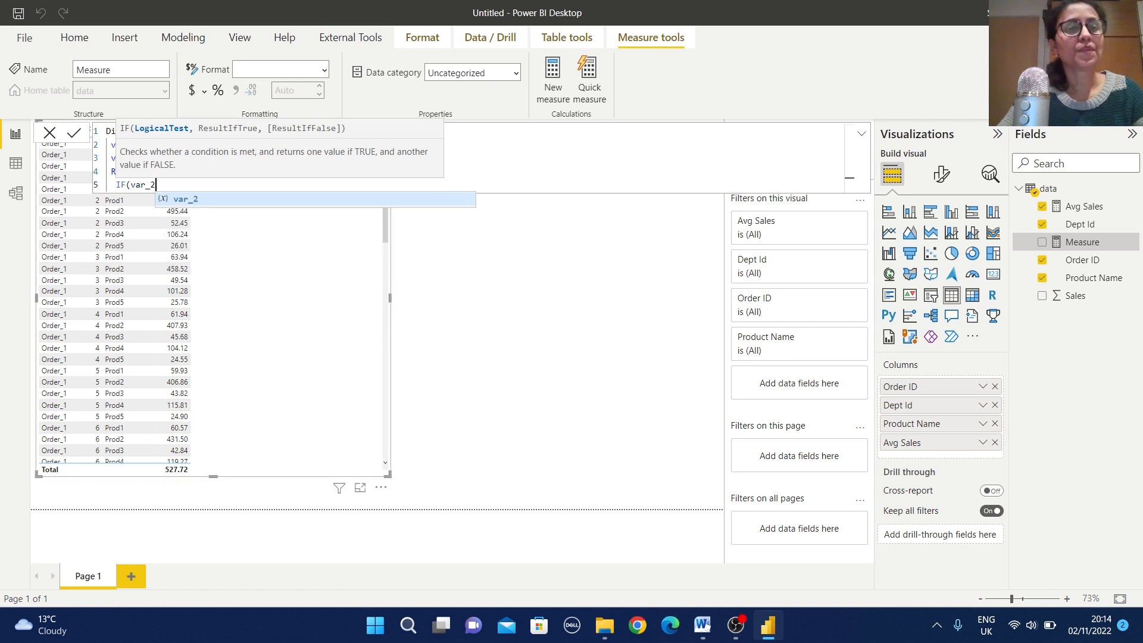
text(>0)
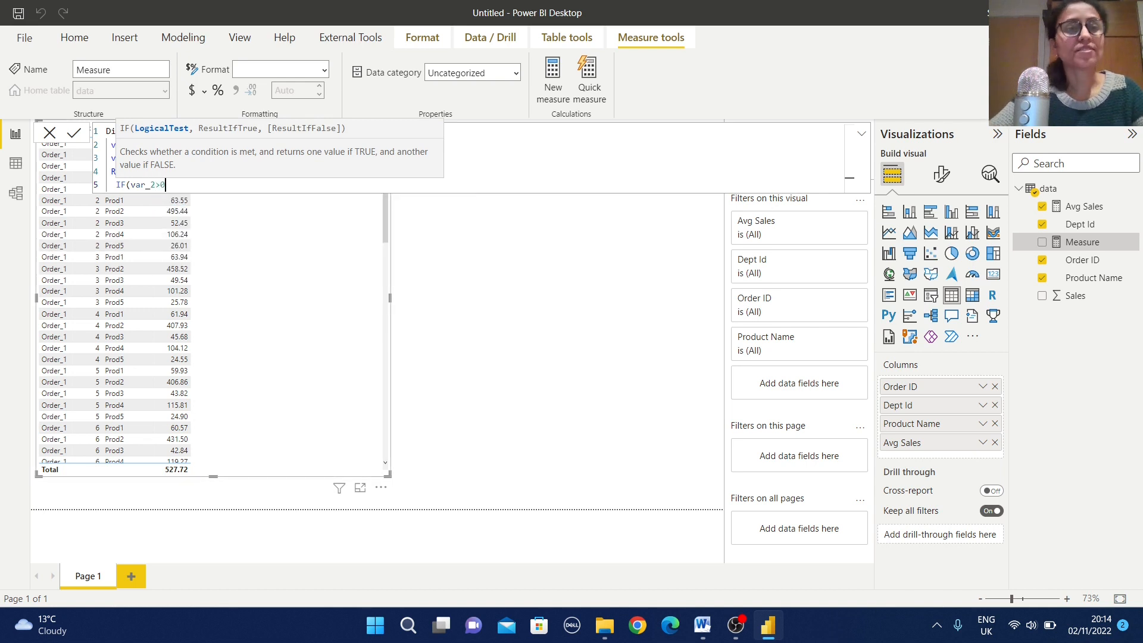
text(,)
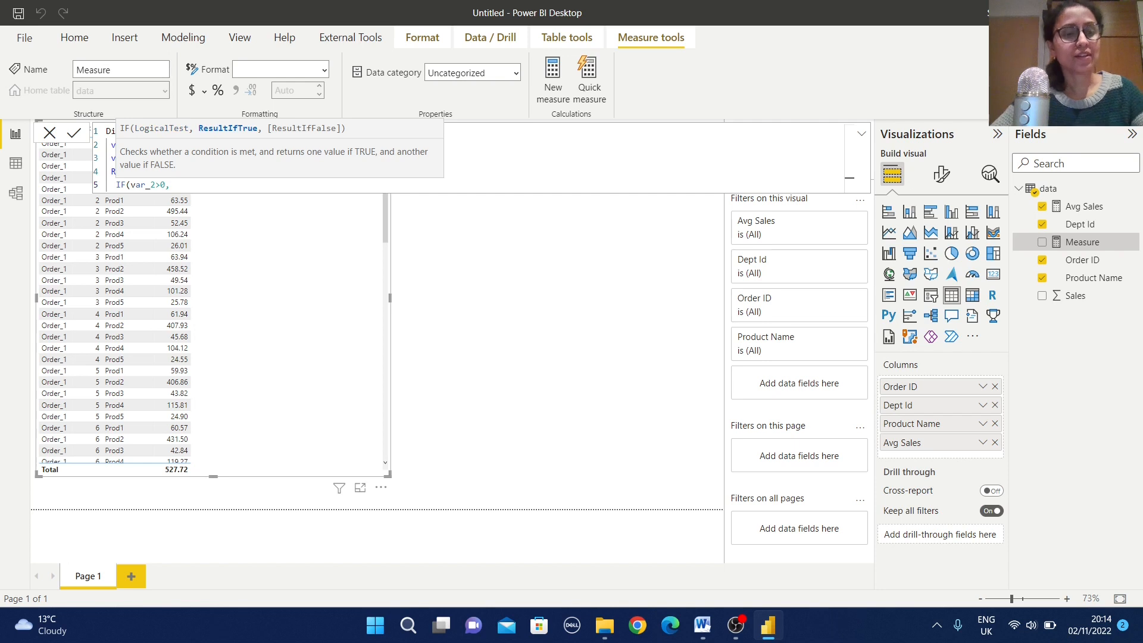
Start an IFERROR function on a new line as the true result of the IF condition.
key(shift+Return)
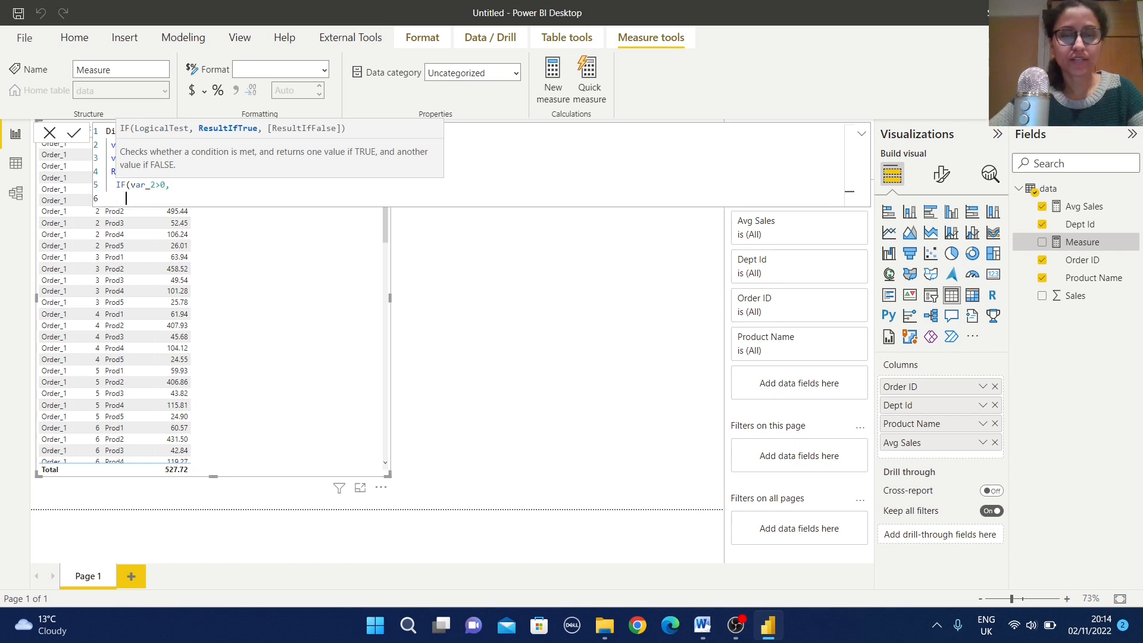
text(IF)
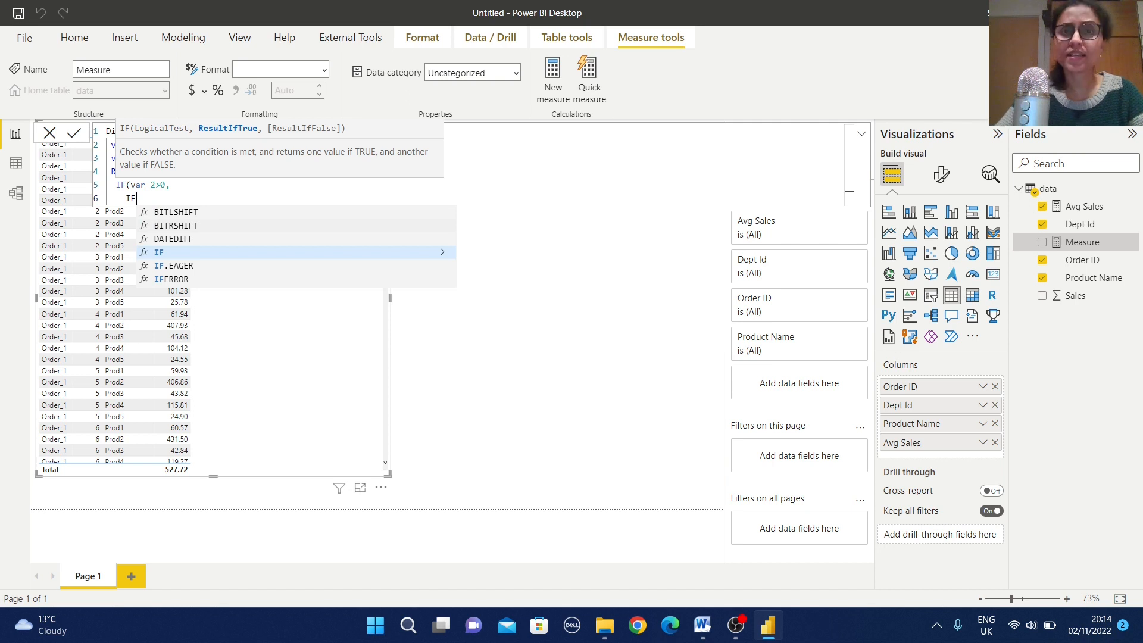
key(Down)
key(Down)
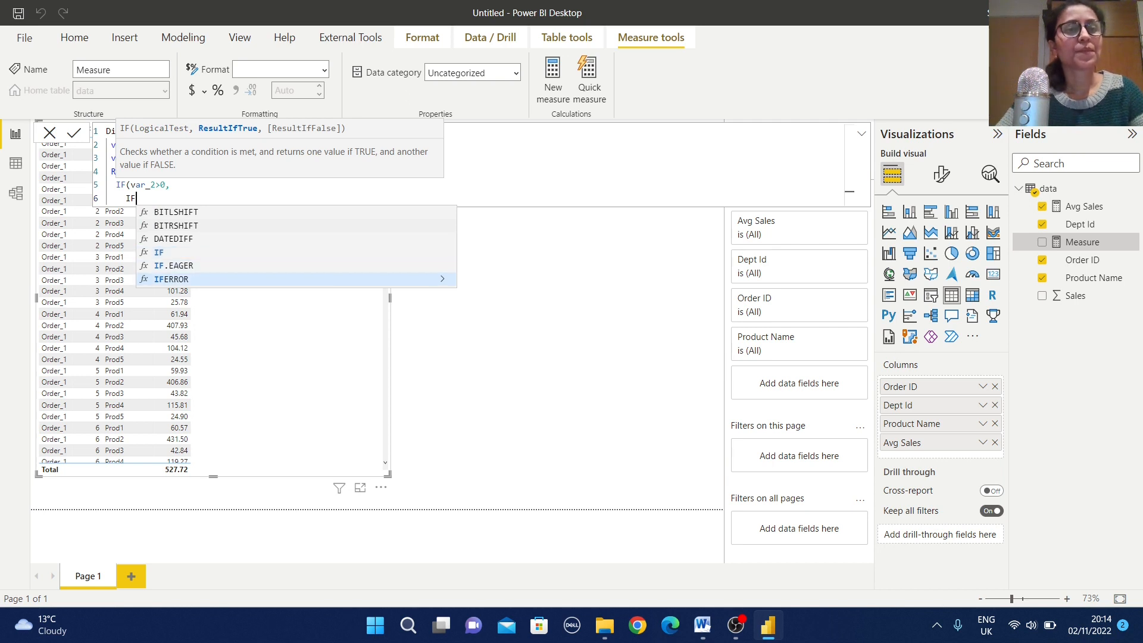
key(Tab)
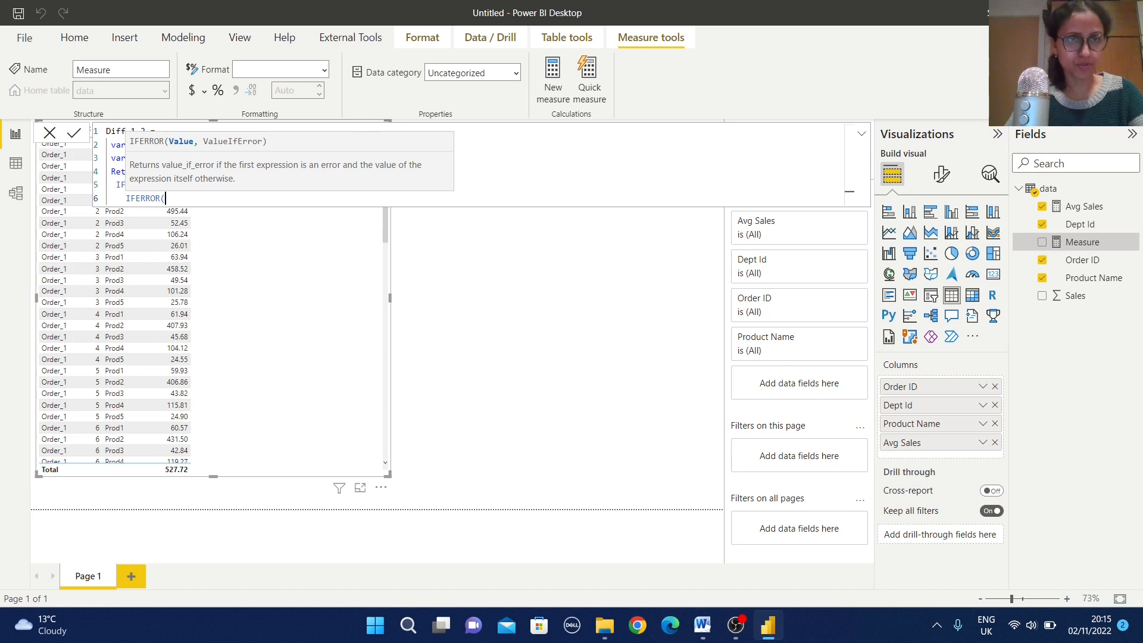
Fill the IFERROR function with (var_2-var_1)/var_1 as its value and BLANK() as its error result, and close it.
text((var)
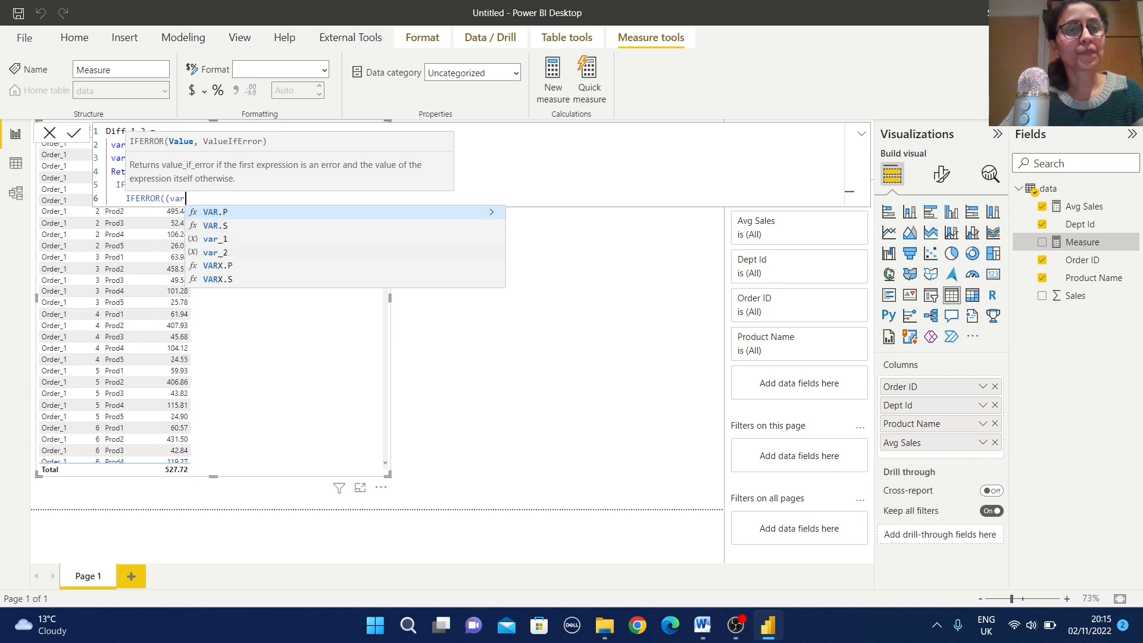
text(_2-)
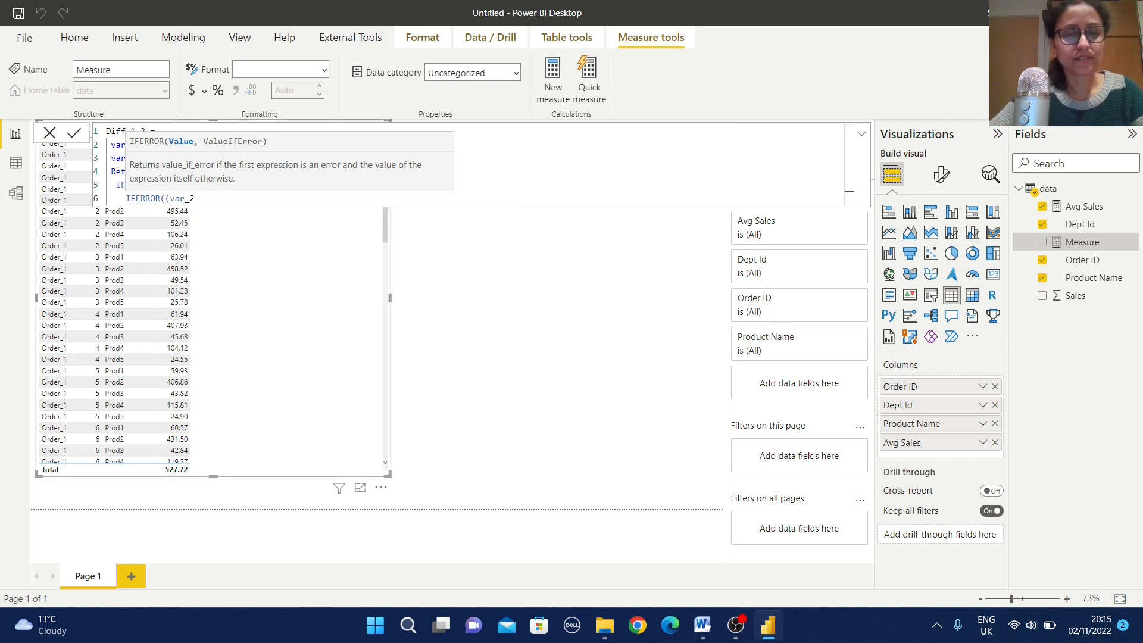
text(var)
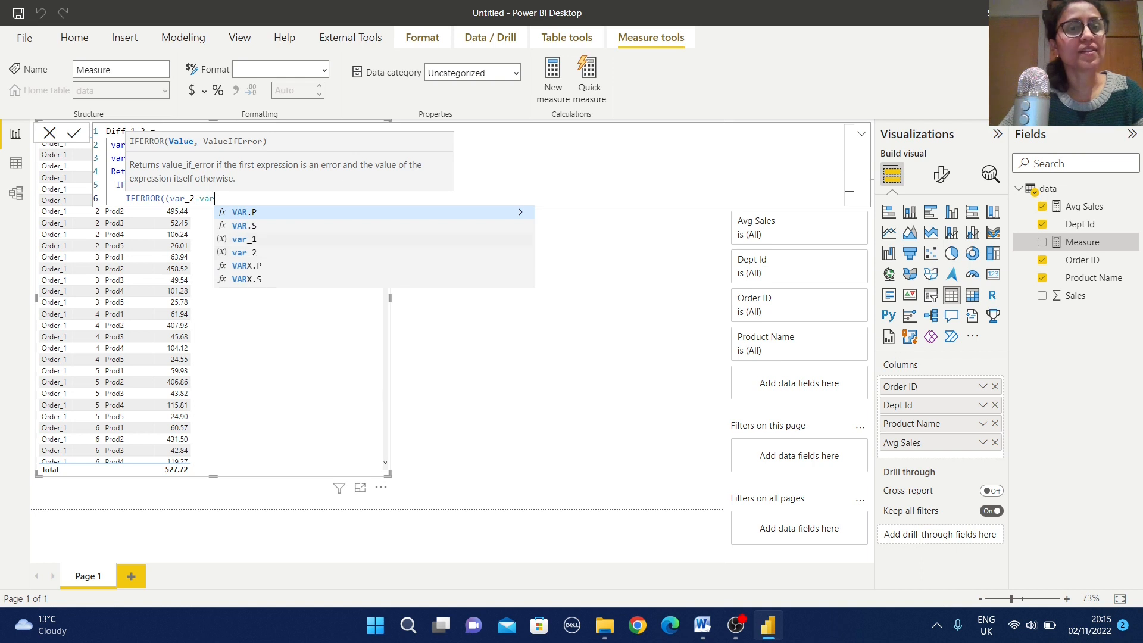
text(_1)
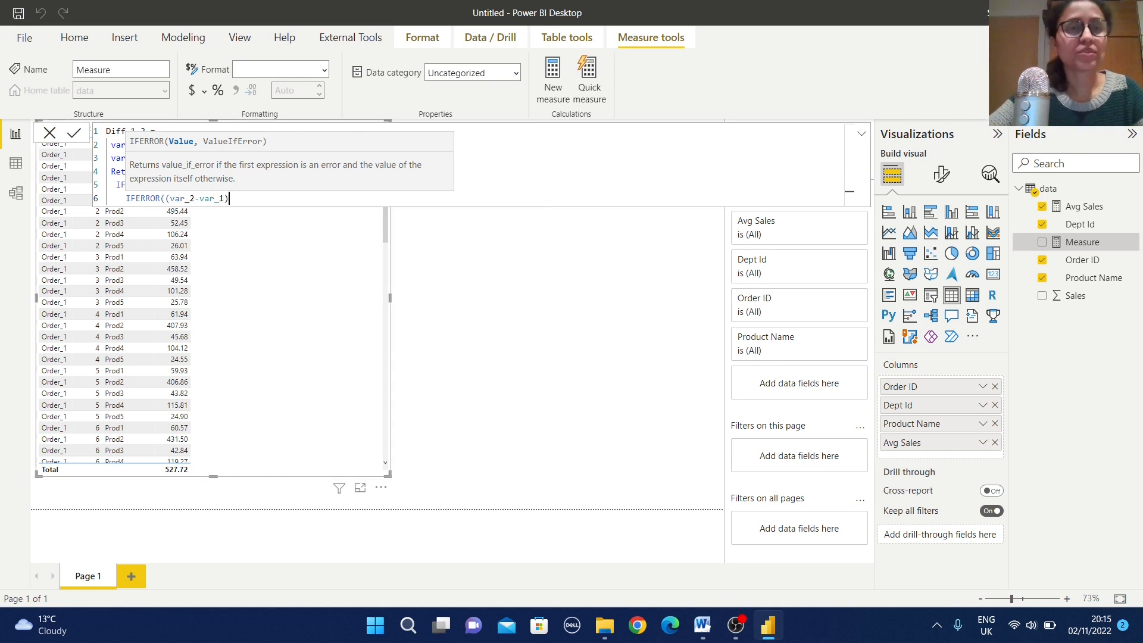
text()/var_1)
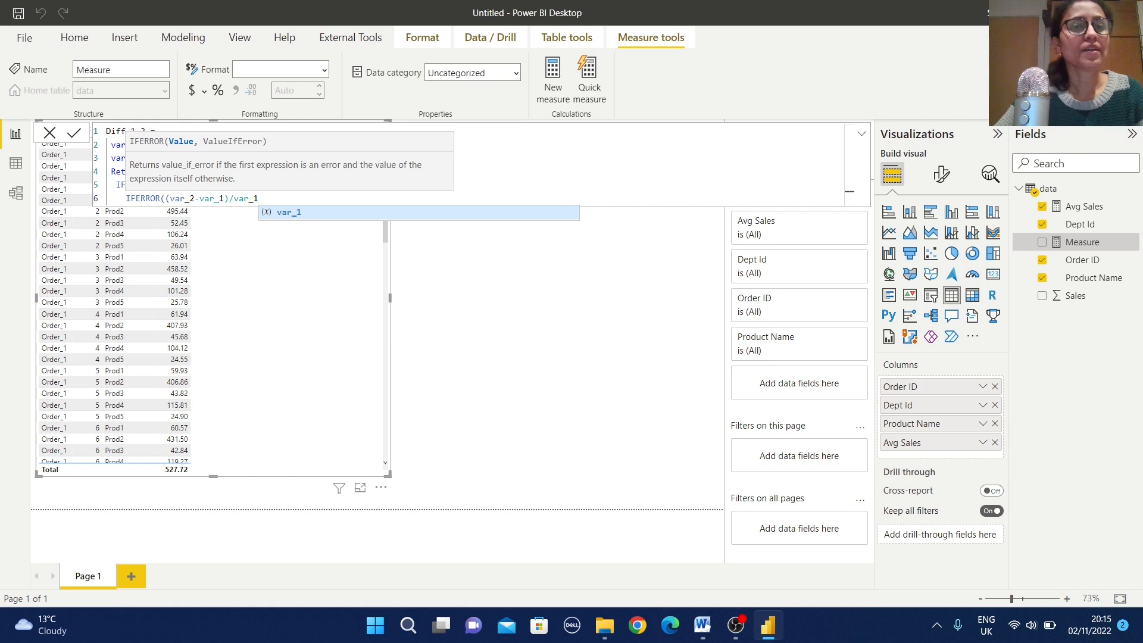
text(,b)
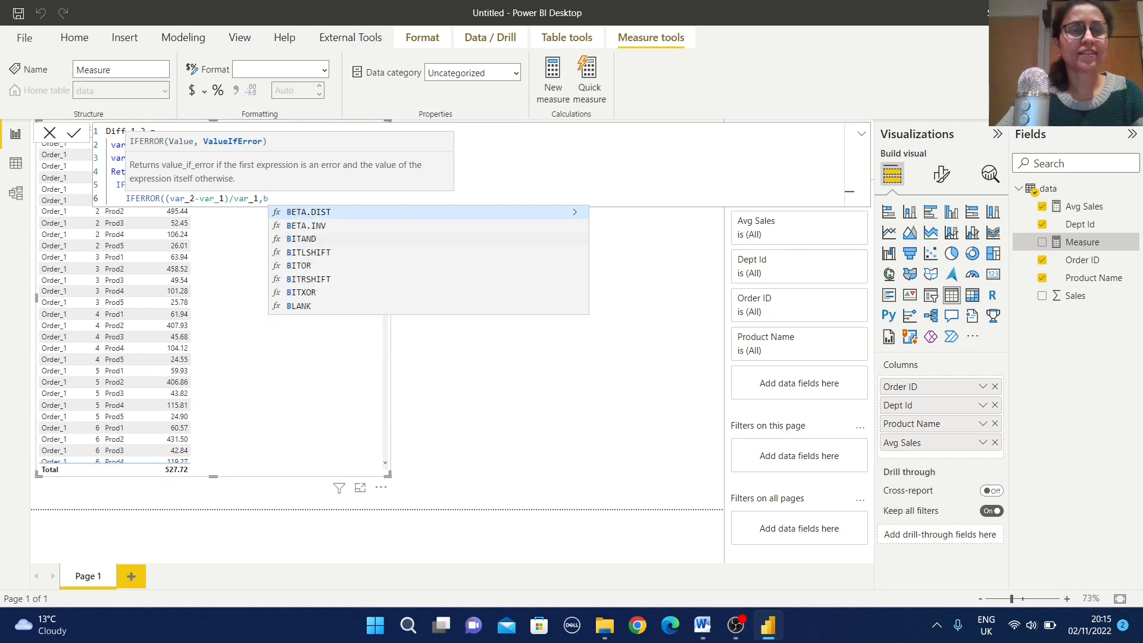
click(298, 306)
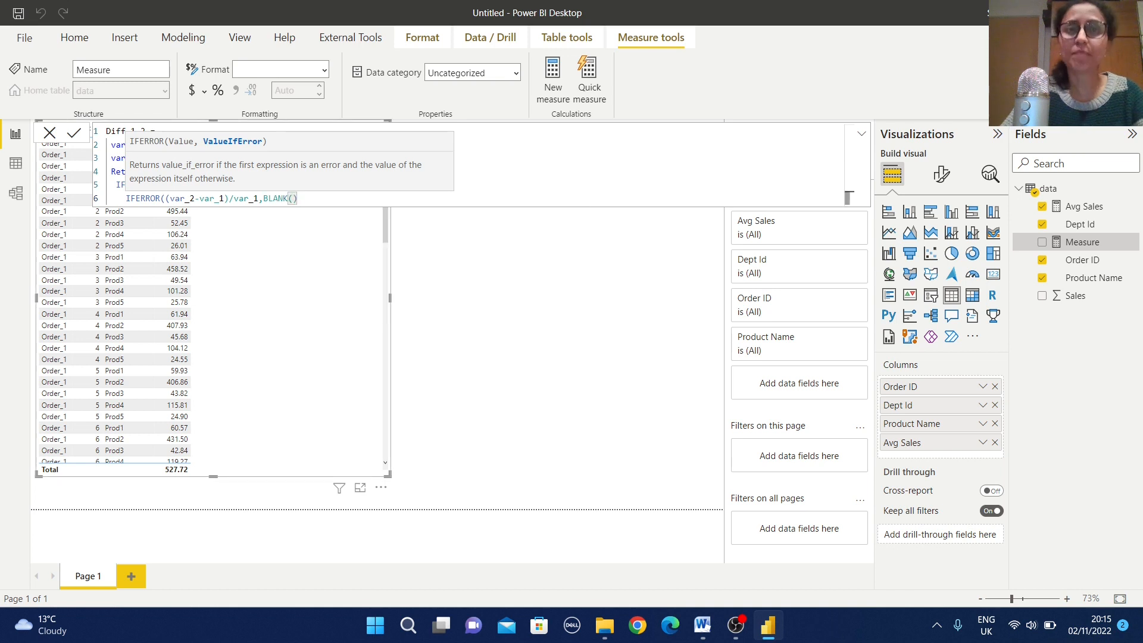
text())
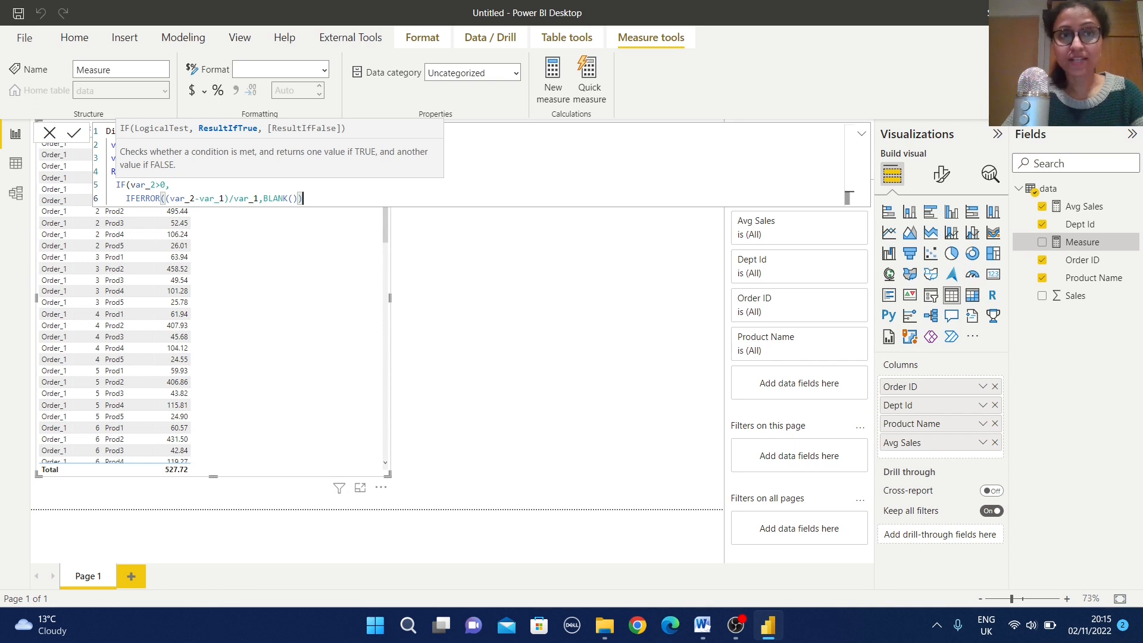
Finish the IF expression with BLANK() as its false result and select the complete Diff_1_2 formula.
text(,bl)
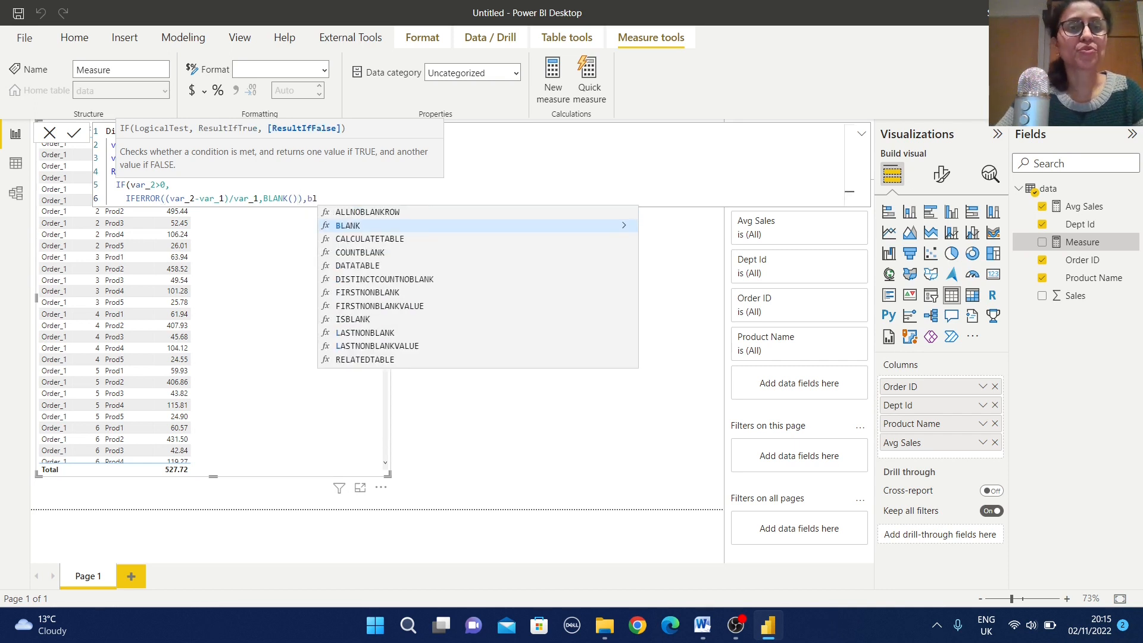
key(Tab)
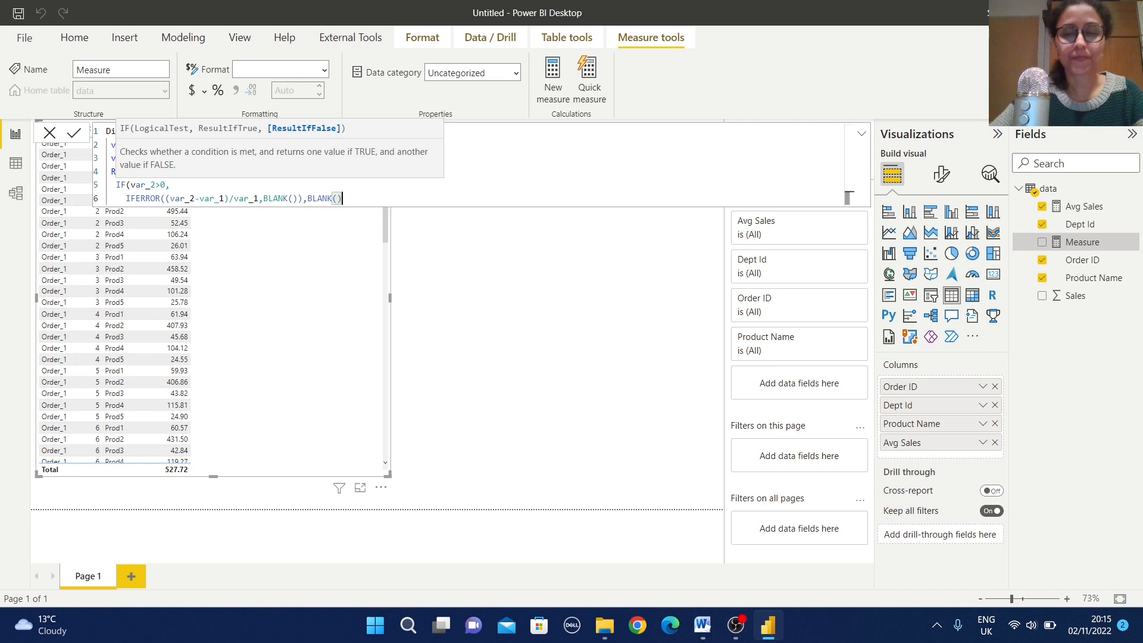
text())
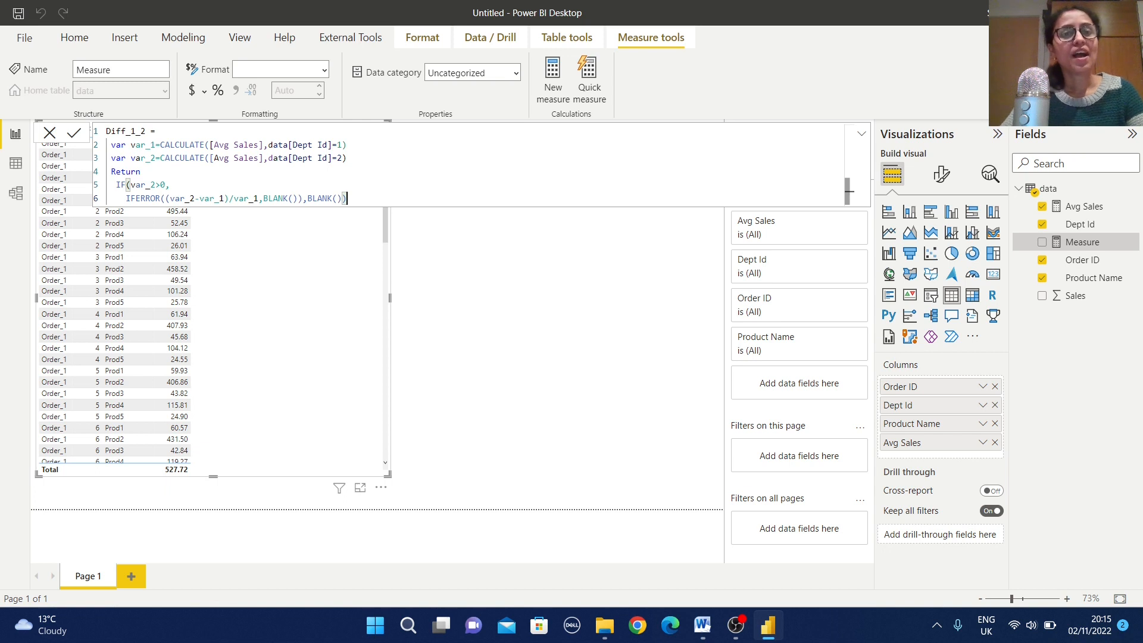
key(shift+Up)
key(shift+Up)
key(shift+Up)
key(shift+Up)
key(shift+Up)
key(shift+Up)
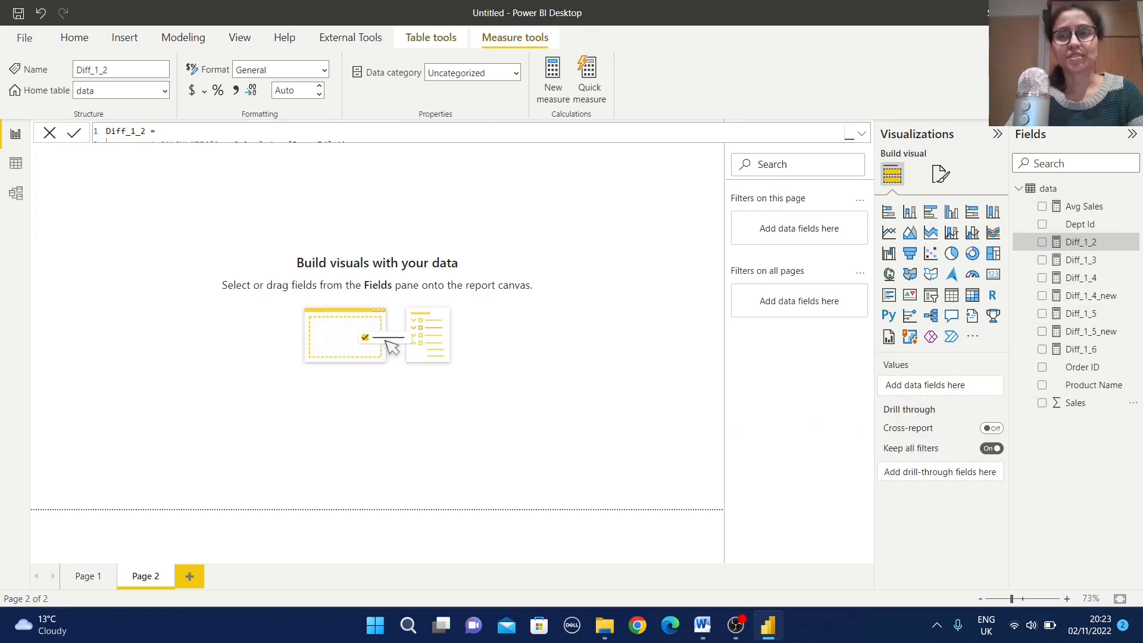
Examine the formula of the Diff_1_5_new measure and collapse the formula view again.
click(1081, 242)
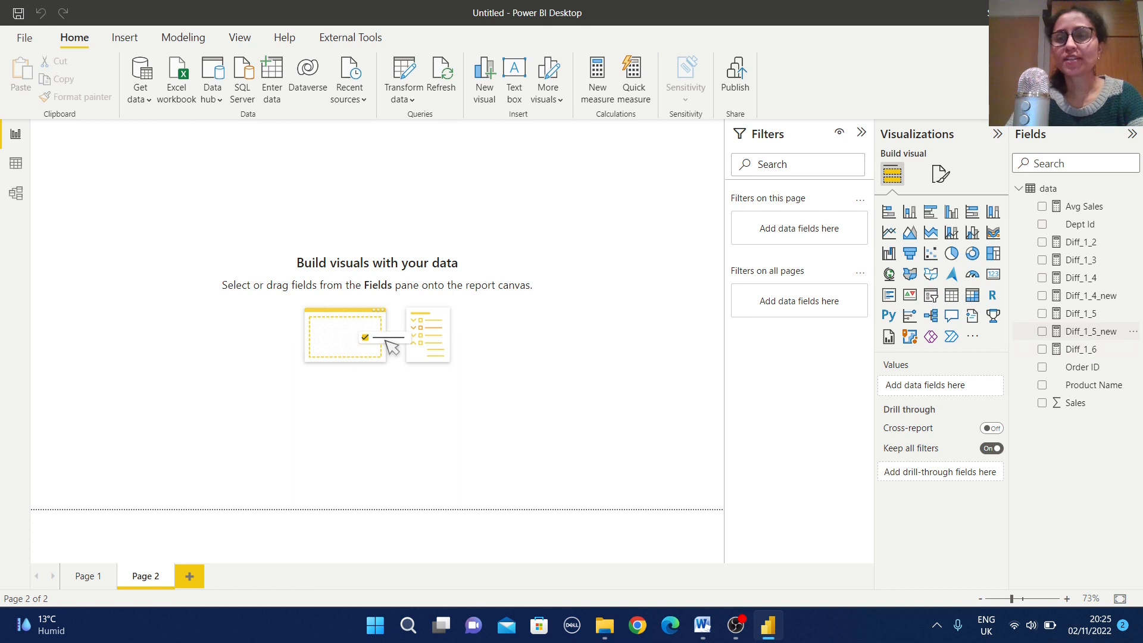
click(1091, 331)
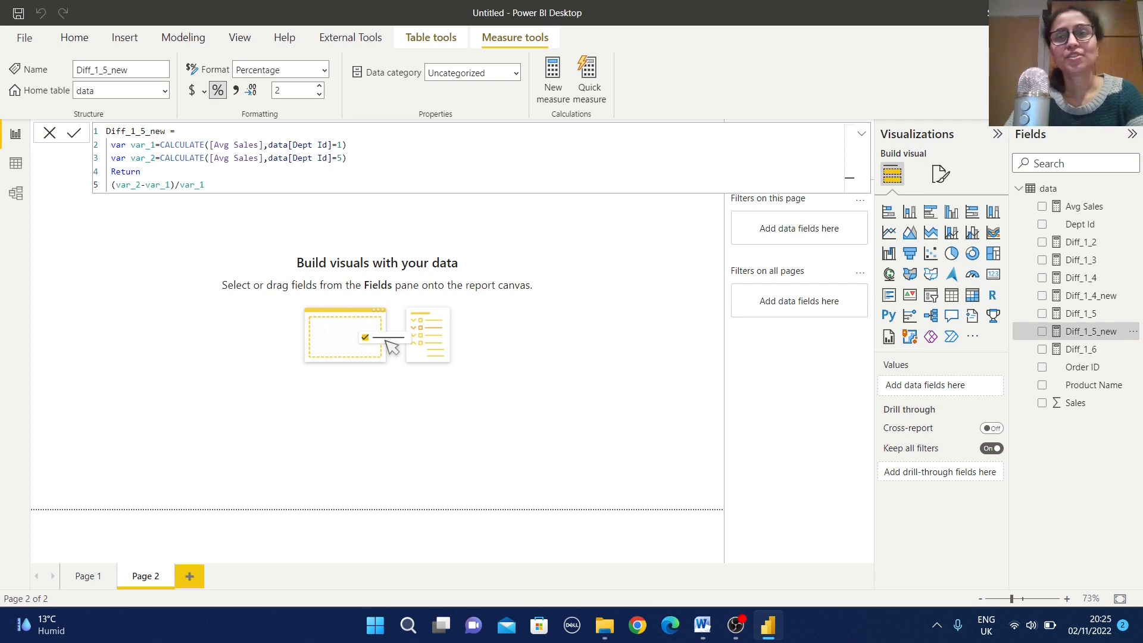
click(861, 134)
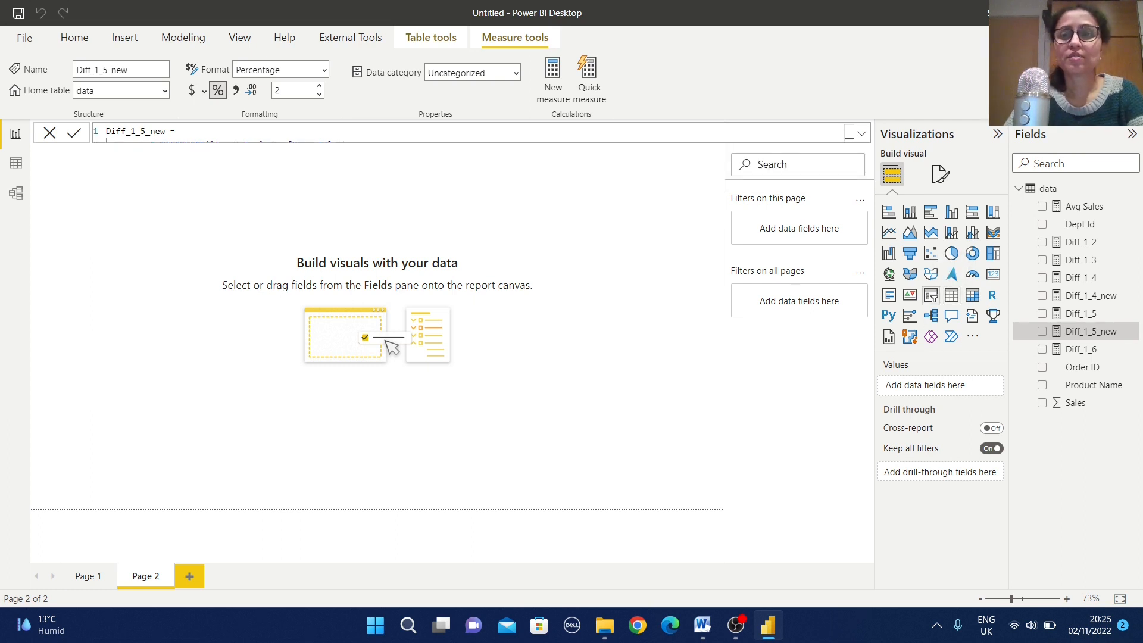
Add a slicer on Order ID to Page 2 and place it a little lower along the page's left edge.
click(931, 295)
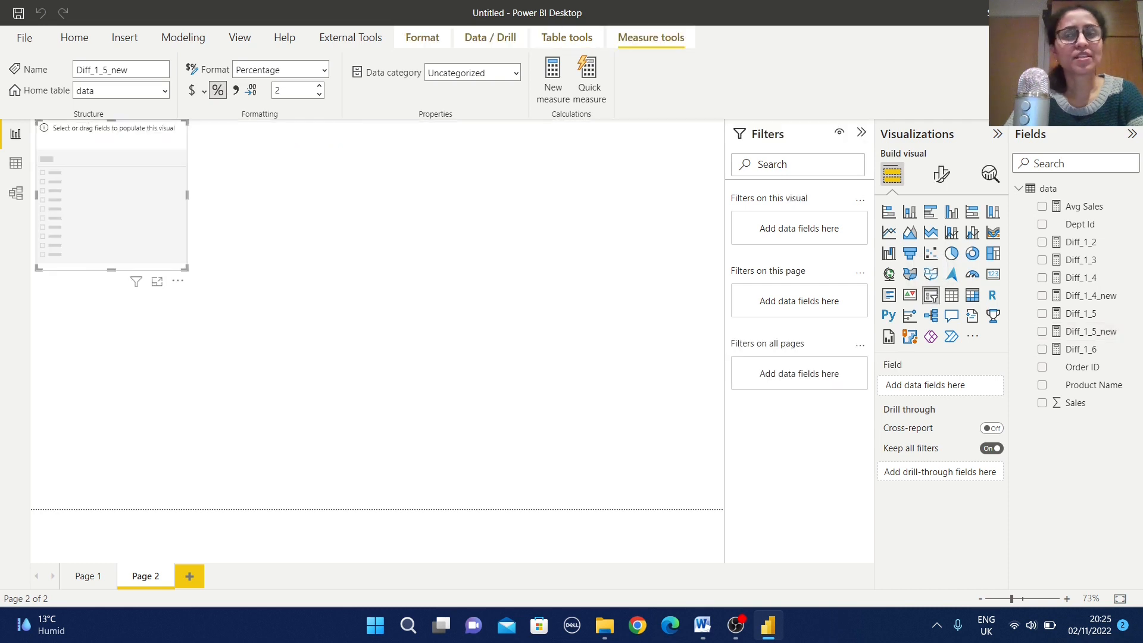
click(1042, 367)
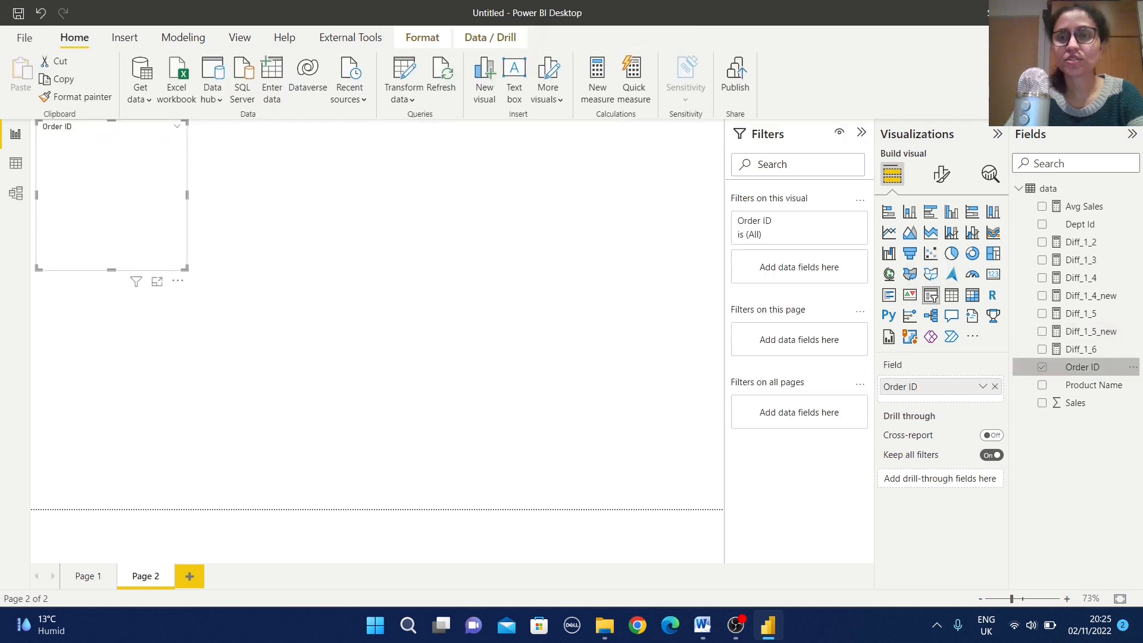
drag(119, 191, 114, 255)
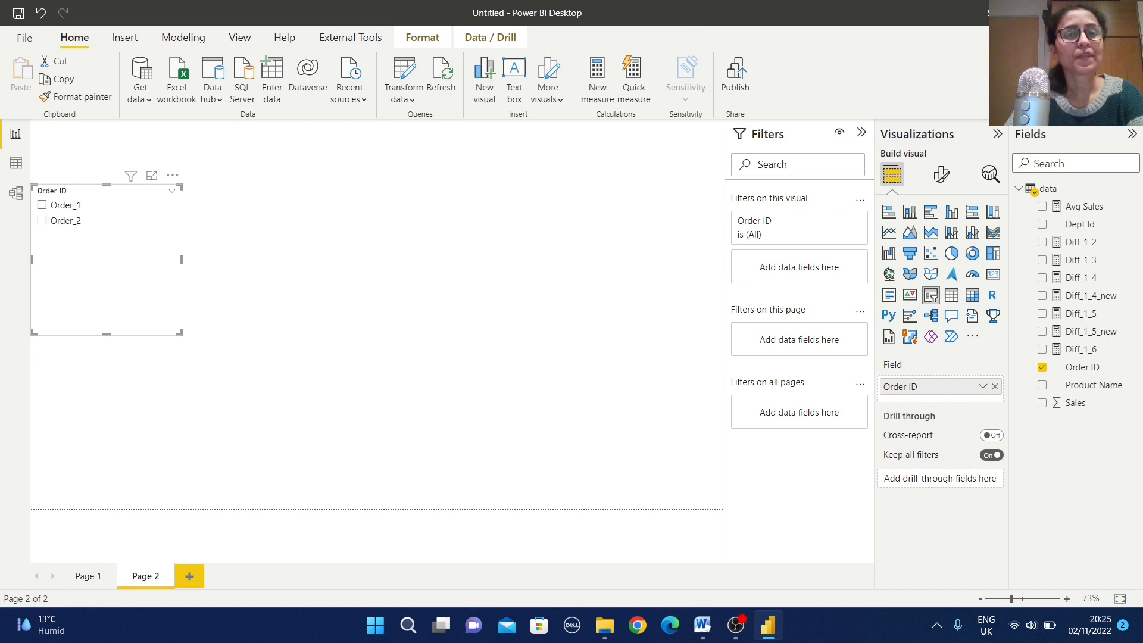
click(369, 268)
Insert a table visual beside the slicer, enlarge it, and give it the columns Product Name and Diff_1_5.
click(951, 296)
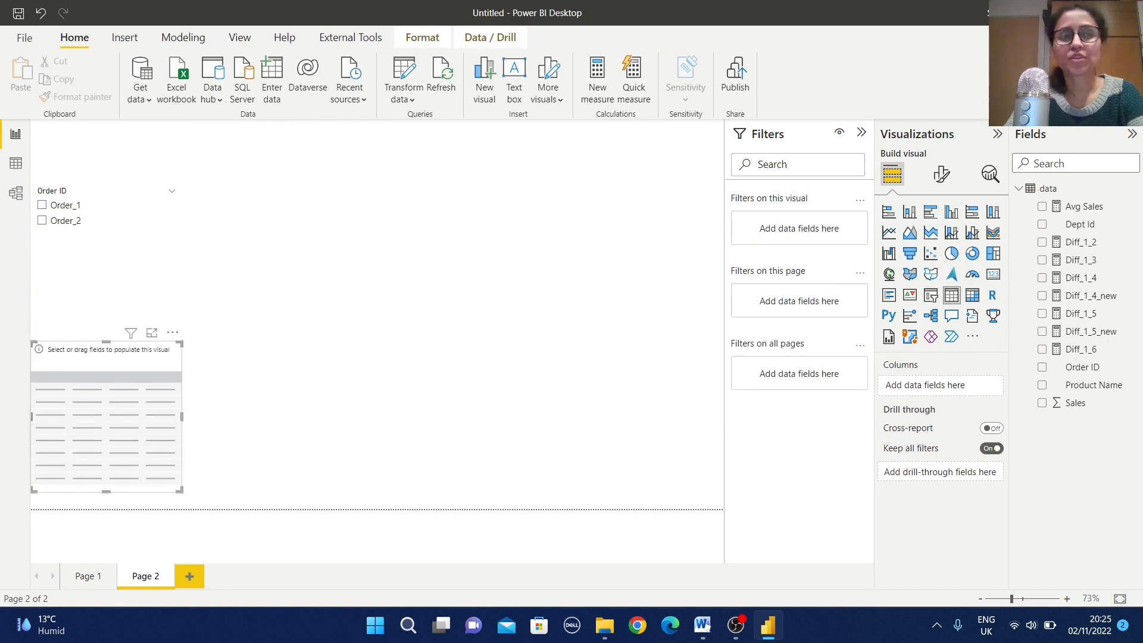
drag(107, 411, 359, 268)
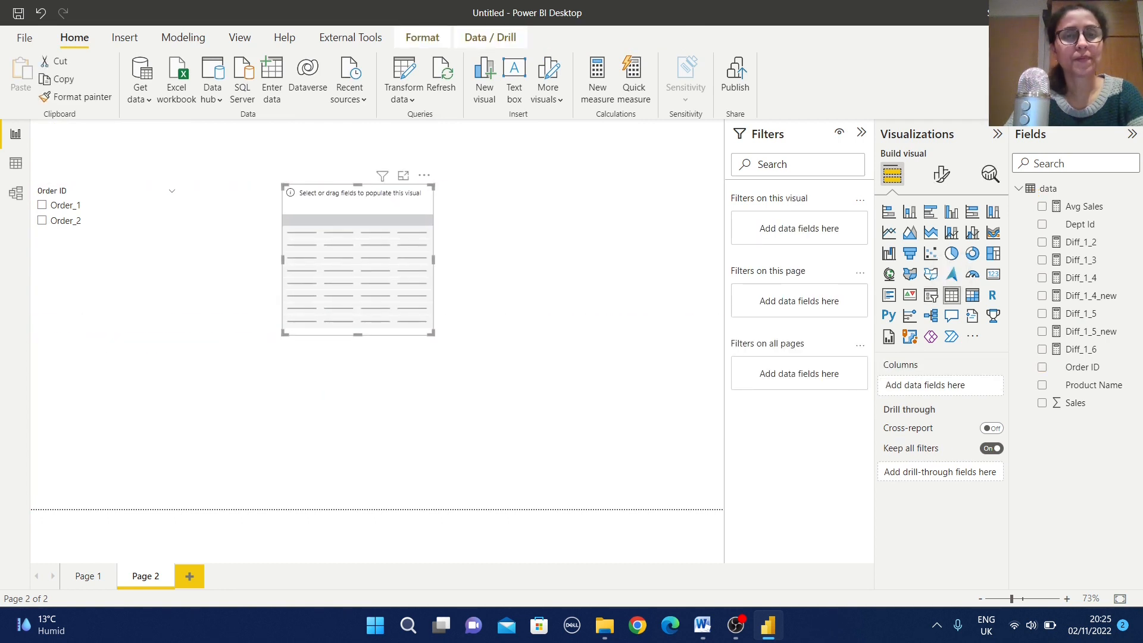
drag(432, 333, 493, 359)
click(1081, 314)
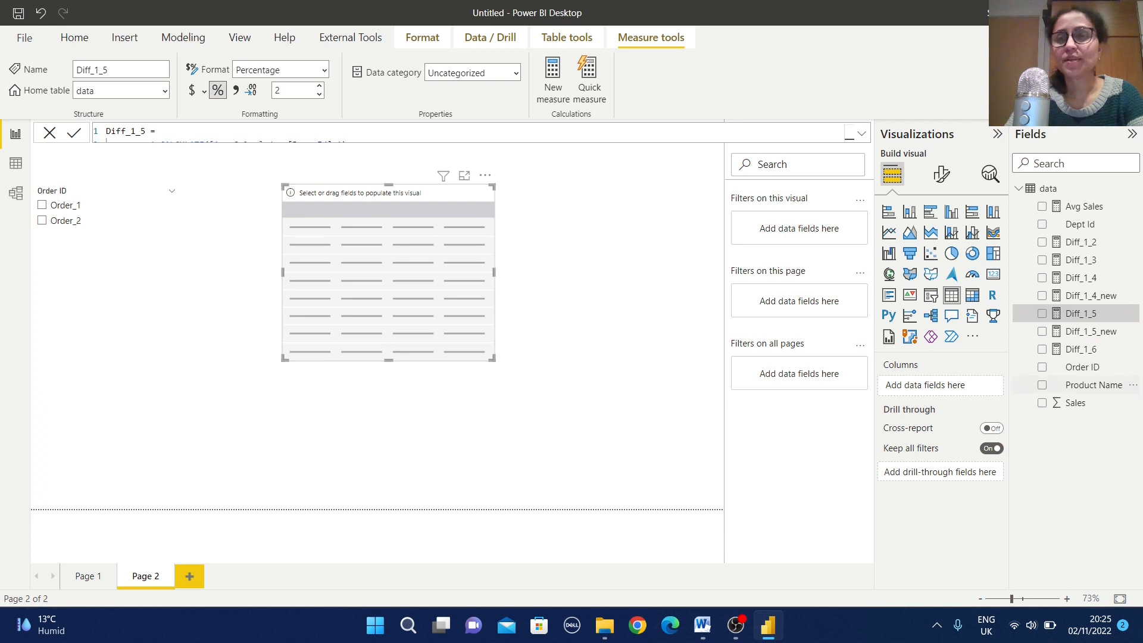
click(1041, 385)
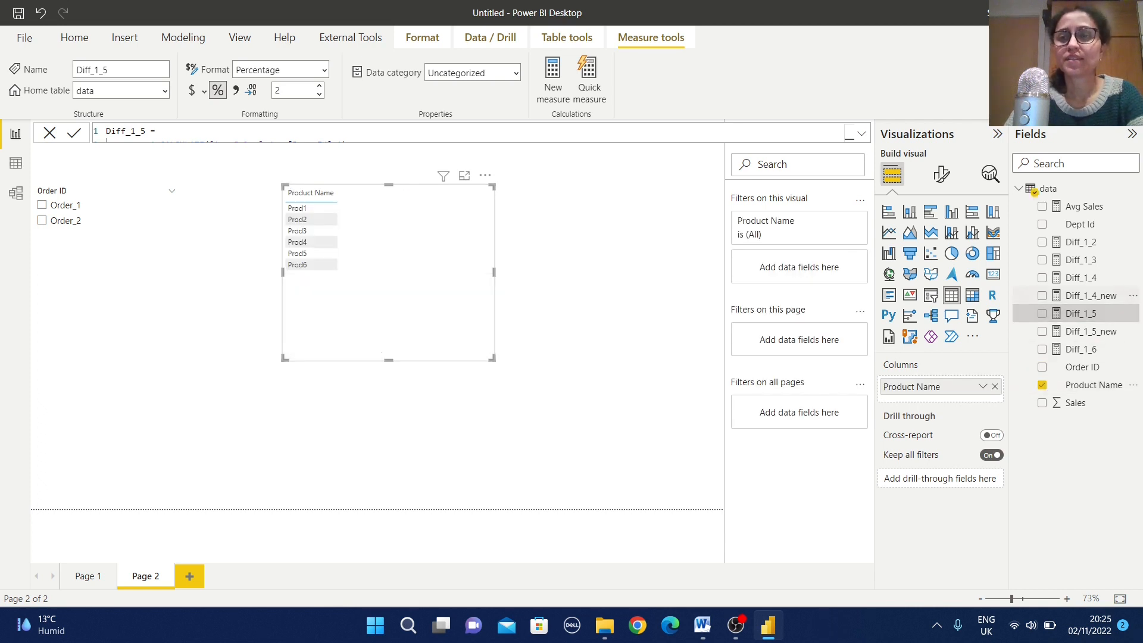
click(1042, 313)
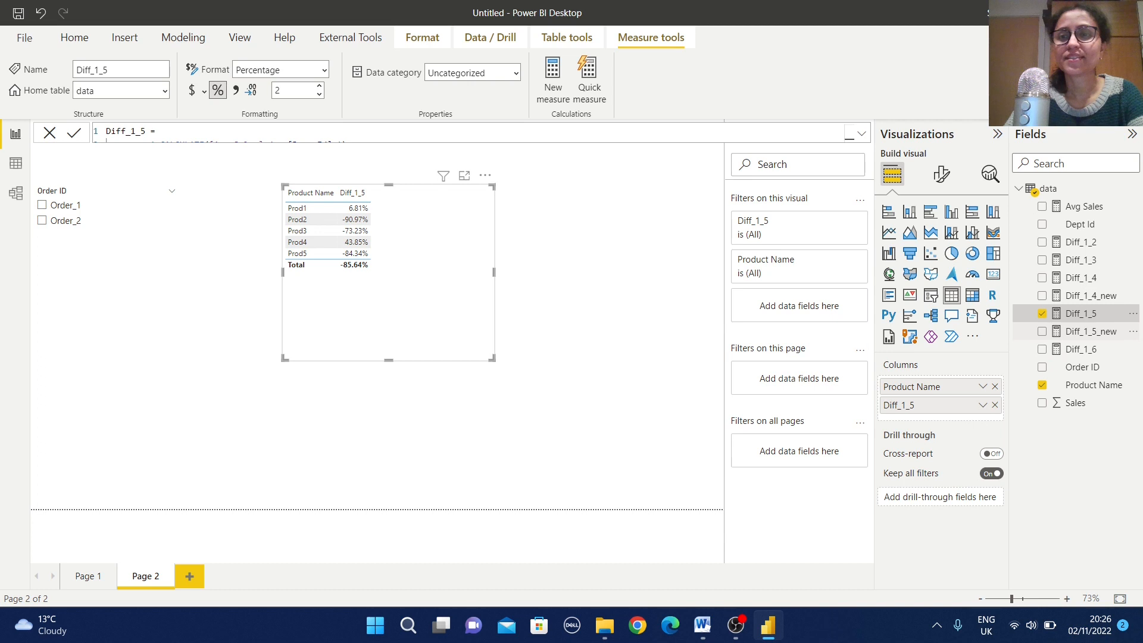
Add the Diff_1_5_new, Diff_1_4 and Diff_1_4_new measures to the table for comparison.
click(1042, 331)
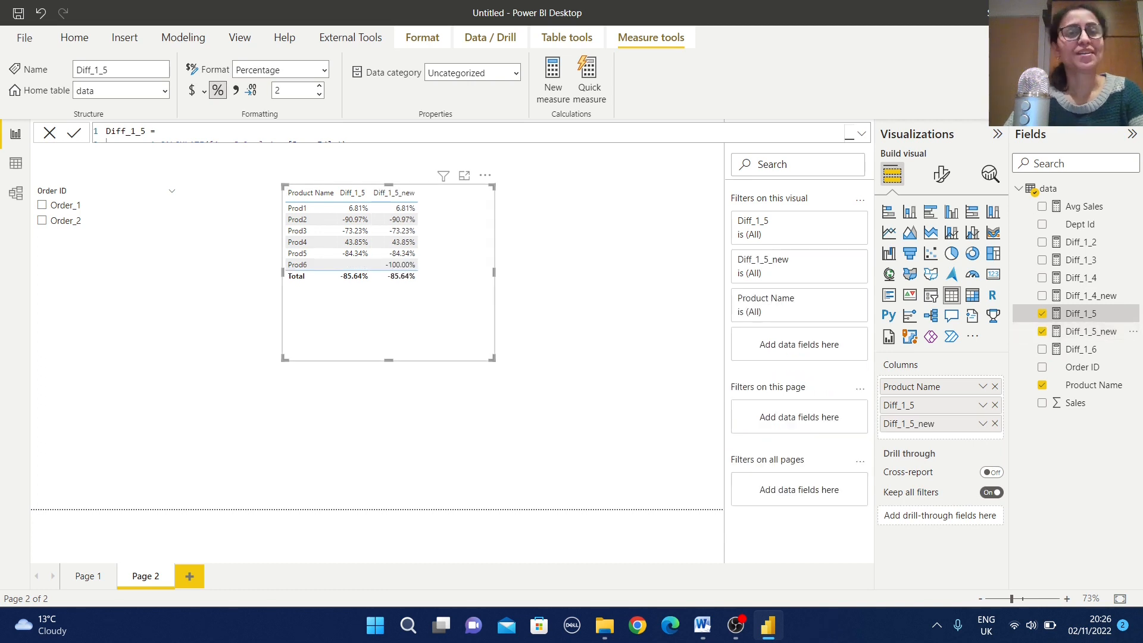
click(1042, 277)
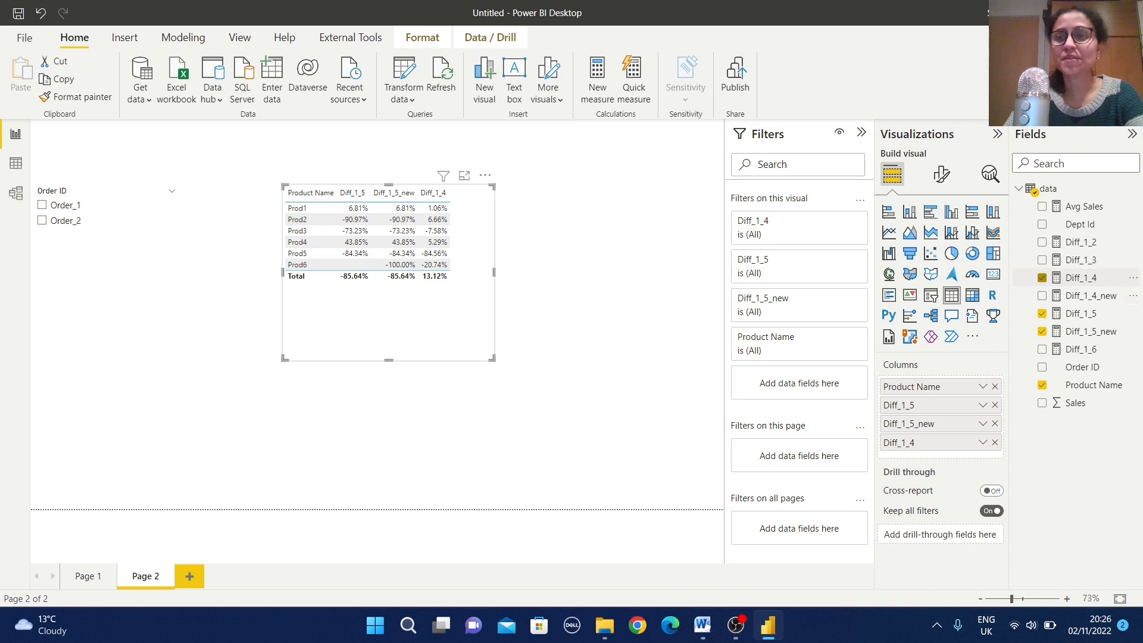
click(1090, 296)
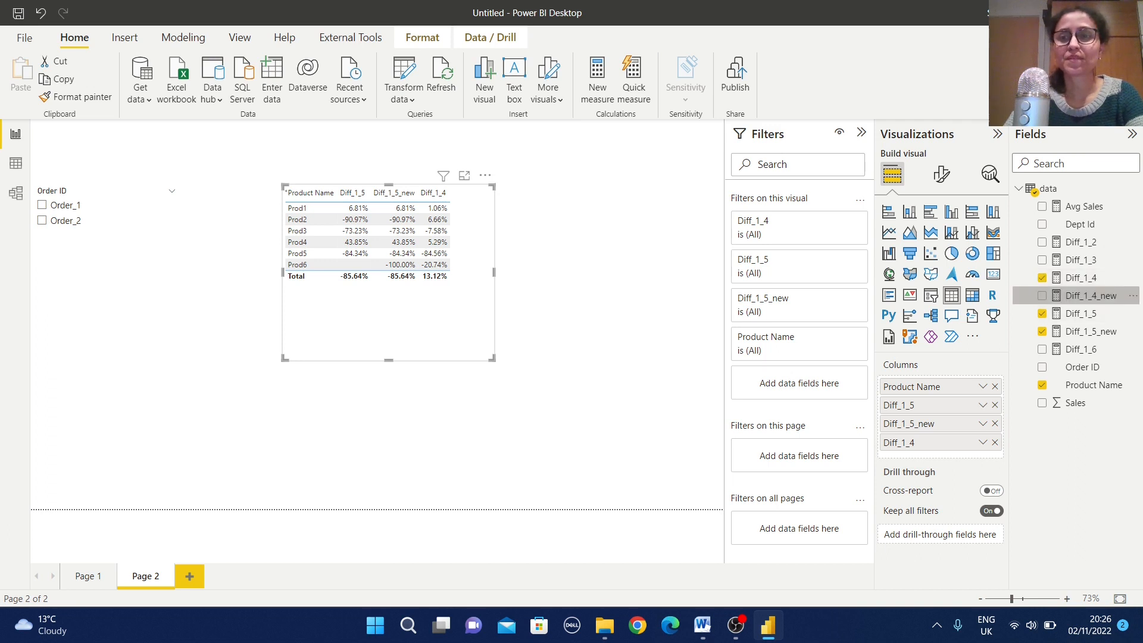
click(1042, 295)
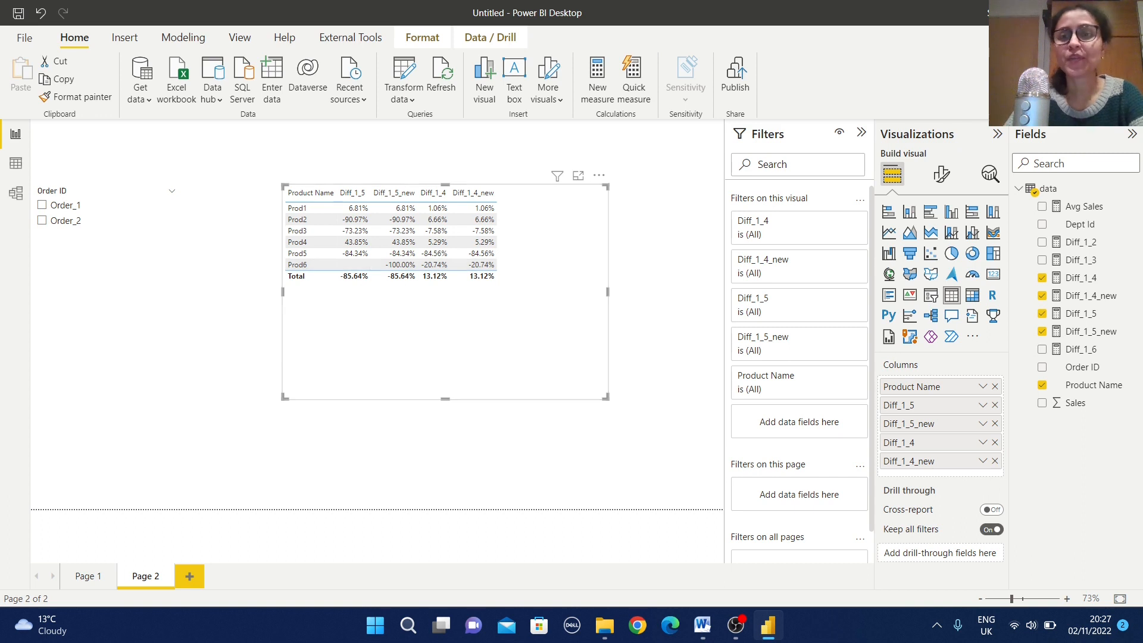
Remove the Diff_1_5_new, Diff_1_4 and Diff_1_4_new columns from the table.
click(995, 424)
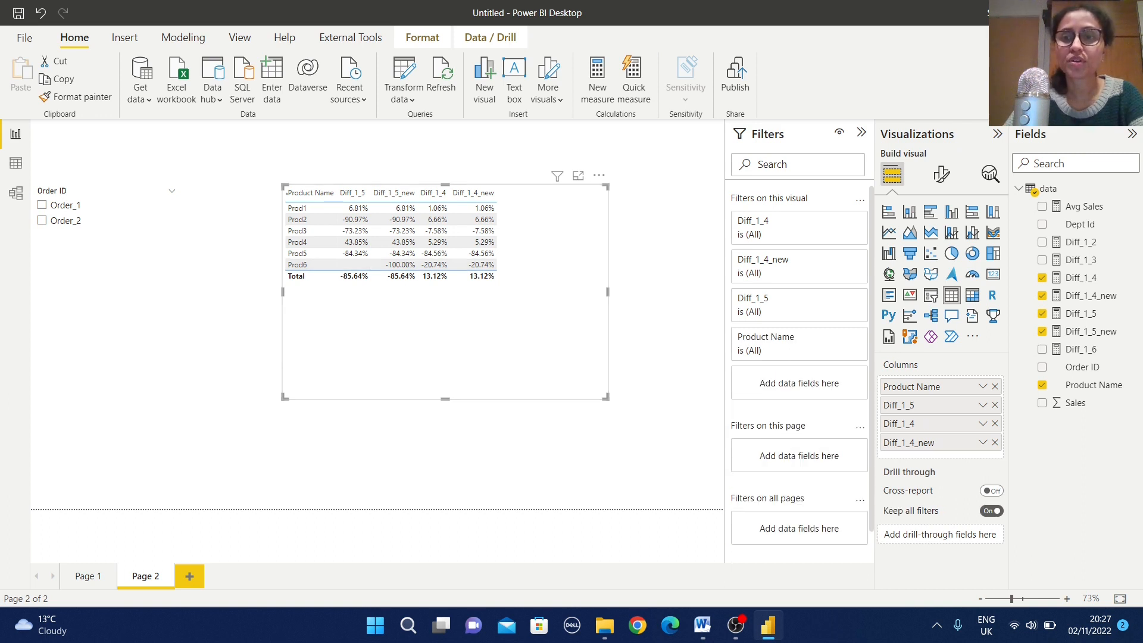
click(995, 424)
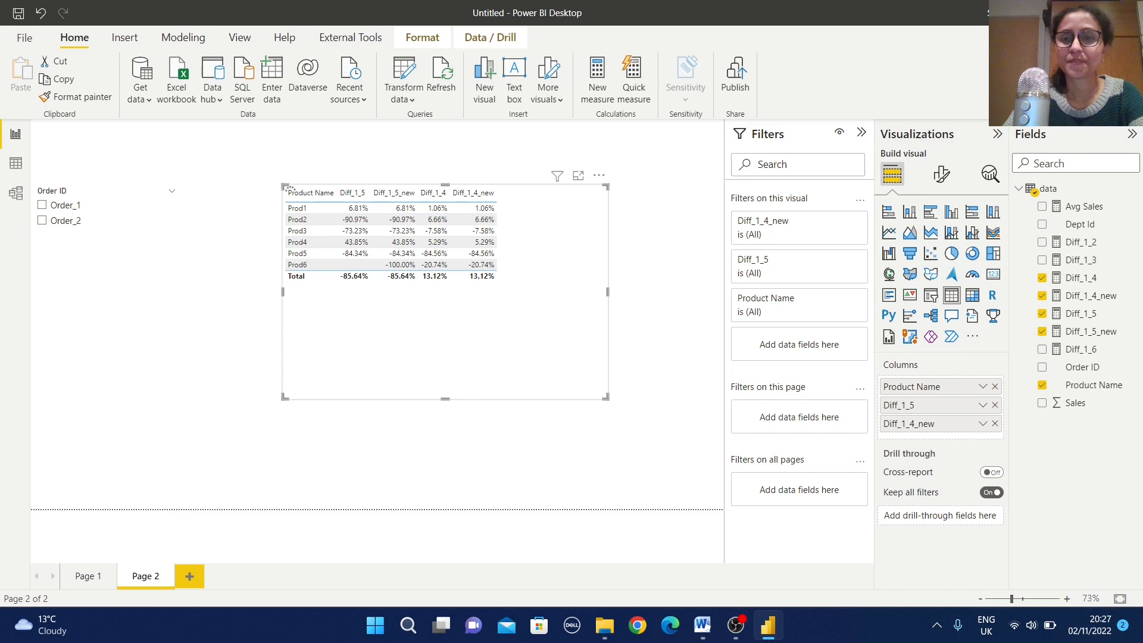
click(995, 423)
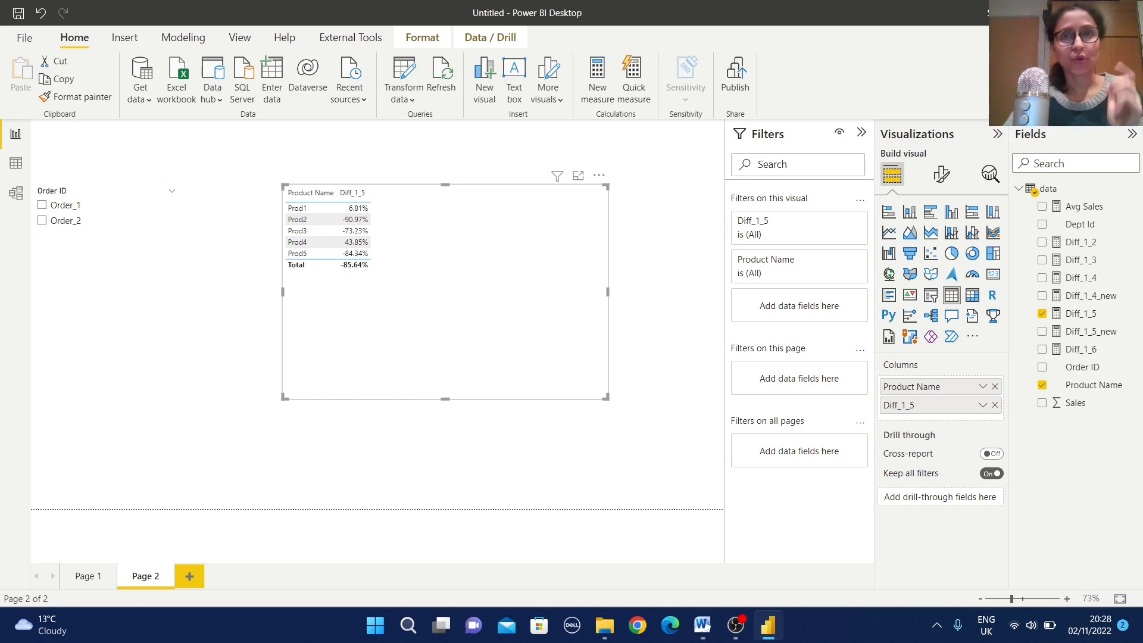
Move the product table close below the Order ID slicer and deselect it.
drag(417, 309, 233, 354)
click(506, 333)
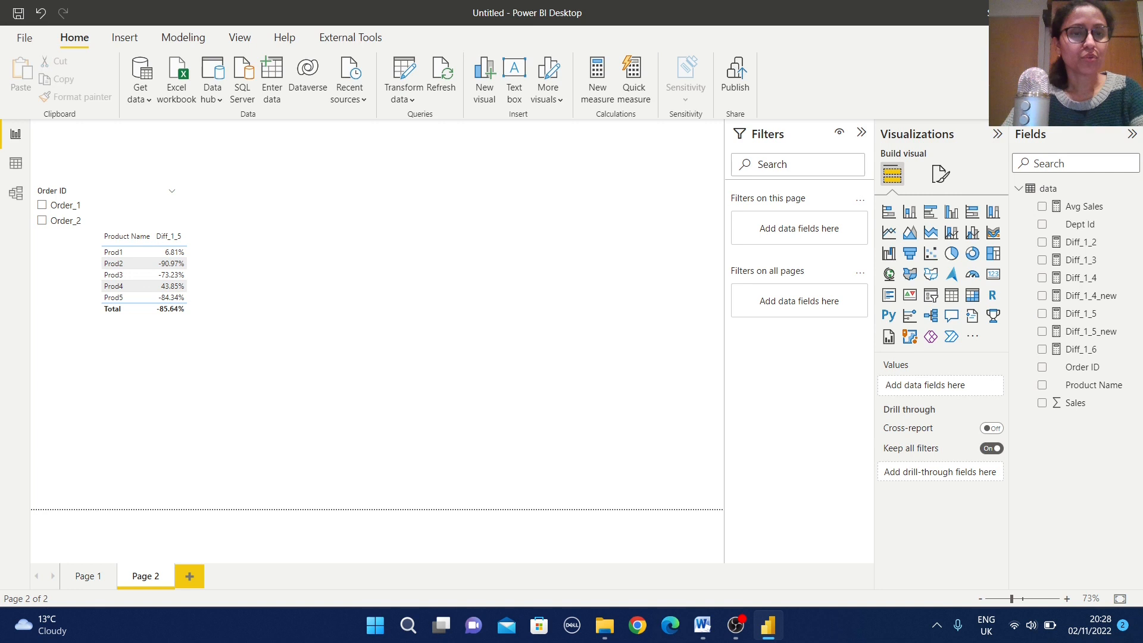
Add a third report page with an Order ID slicer and shift the slicer slightly down from the page edge.
click(189, 576)
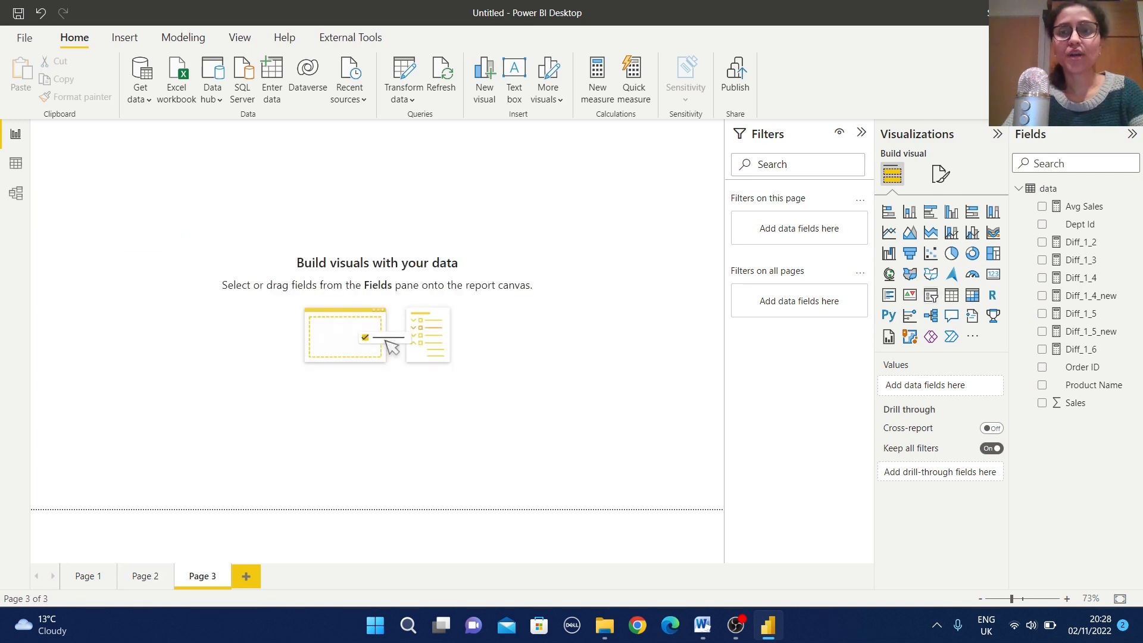
click(931, 295)
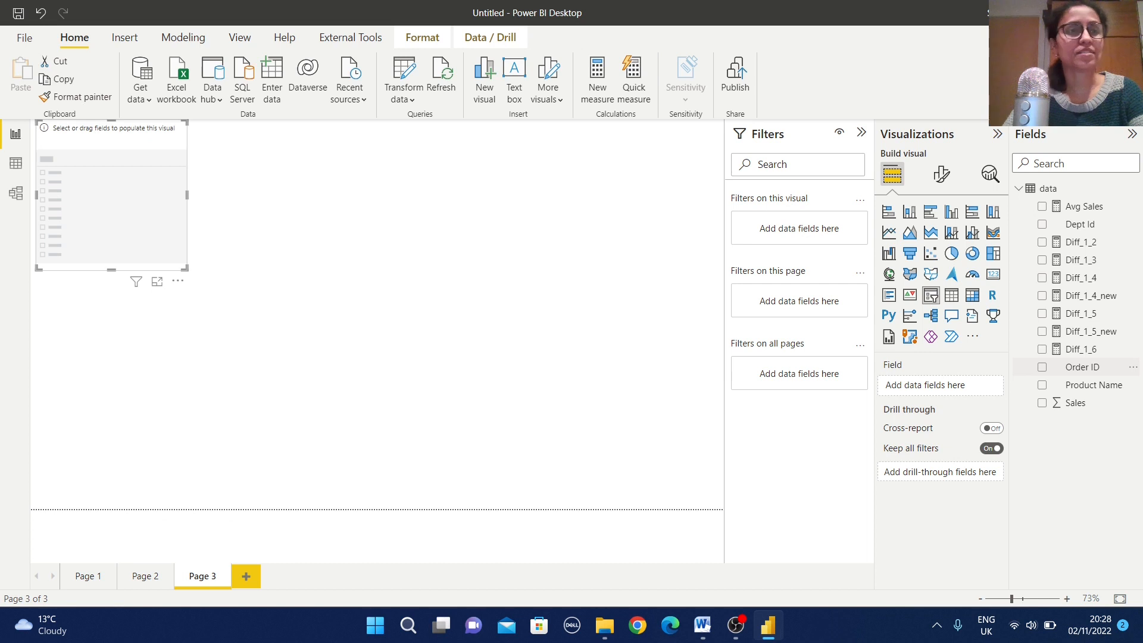
click(1042, 368)
click(416, 309)
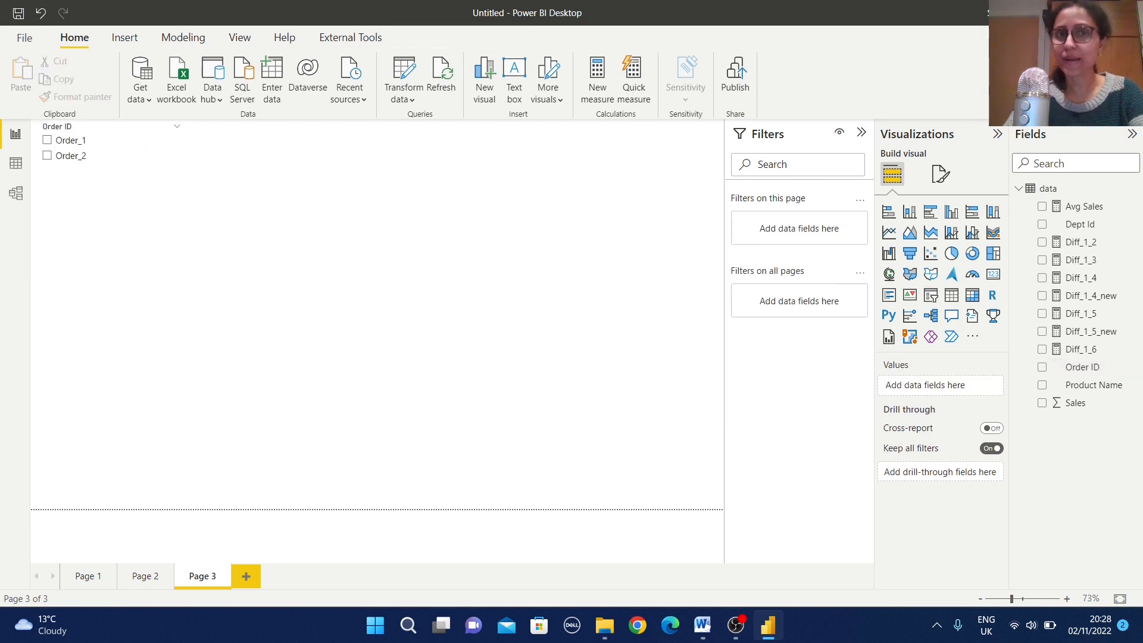
drag(125, 133, 135, 165)
click(333, 286)
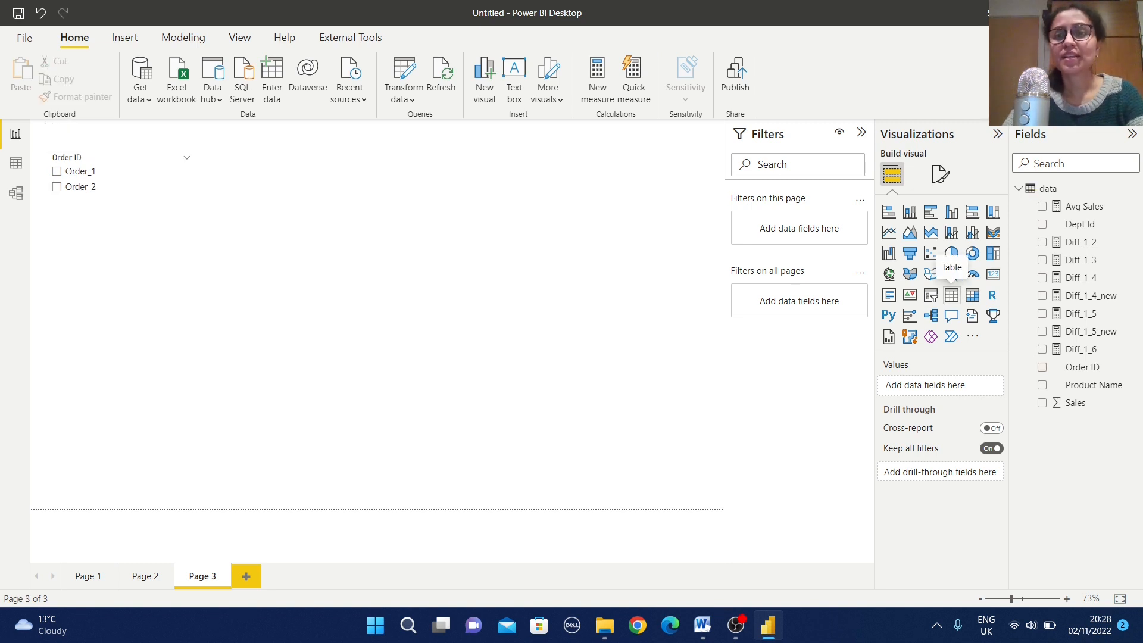
Insert a table visual beside the Order ID slicer and enlarge it across most of the page width.
click(951, 295)
drag(119, 315, 271, 160)
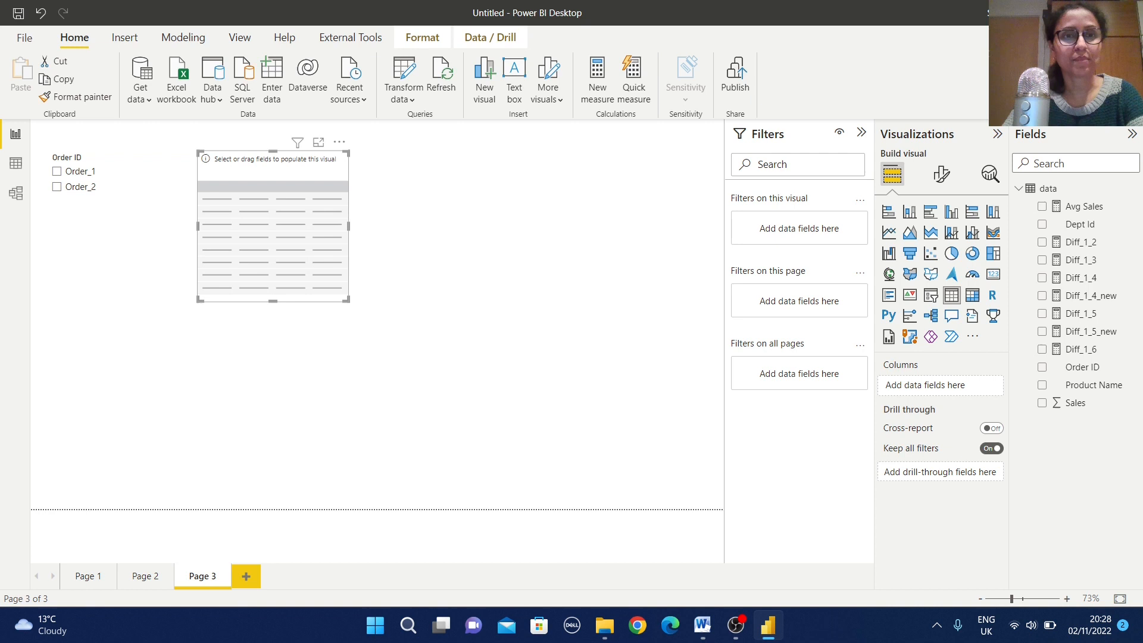
drag(347, 299, 649, 355)
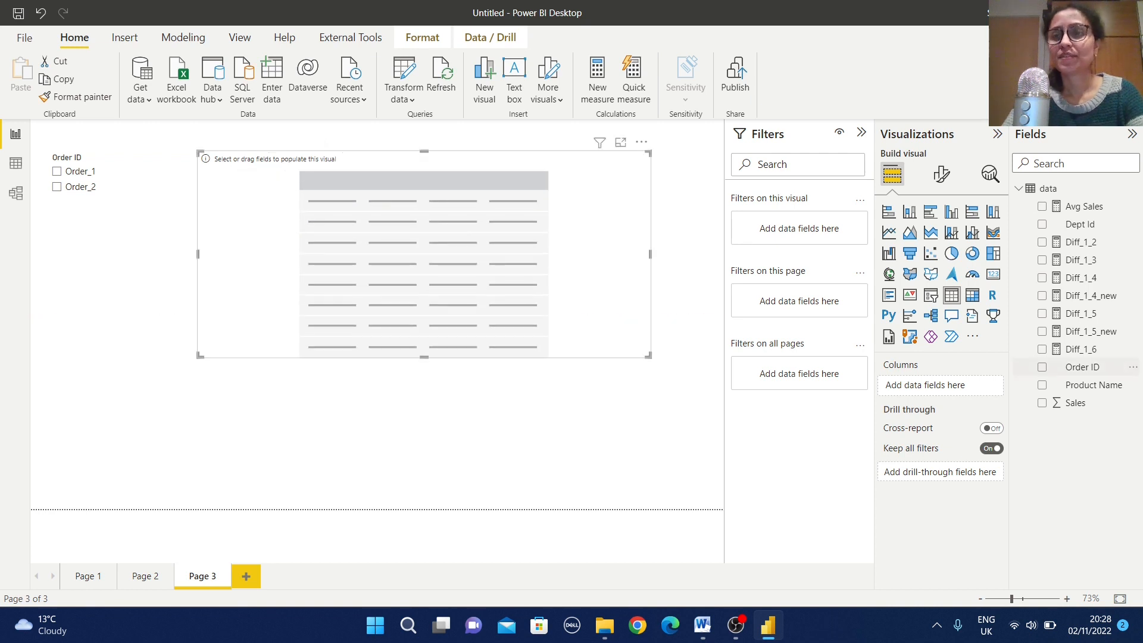
Fill the table with Product Name and the measures Diff_1_2, Diff_1_3, Diff_1_4, Diff_1_5 and Diff_1_6.
click(1042, 384)
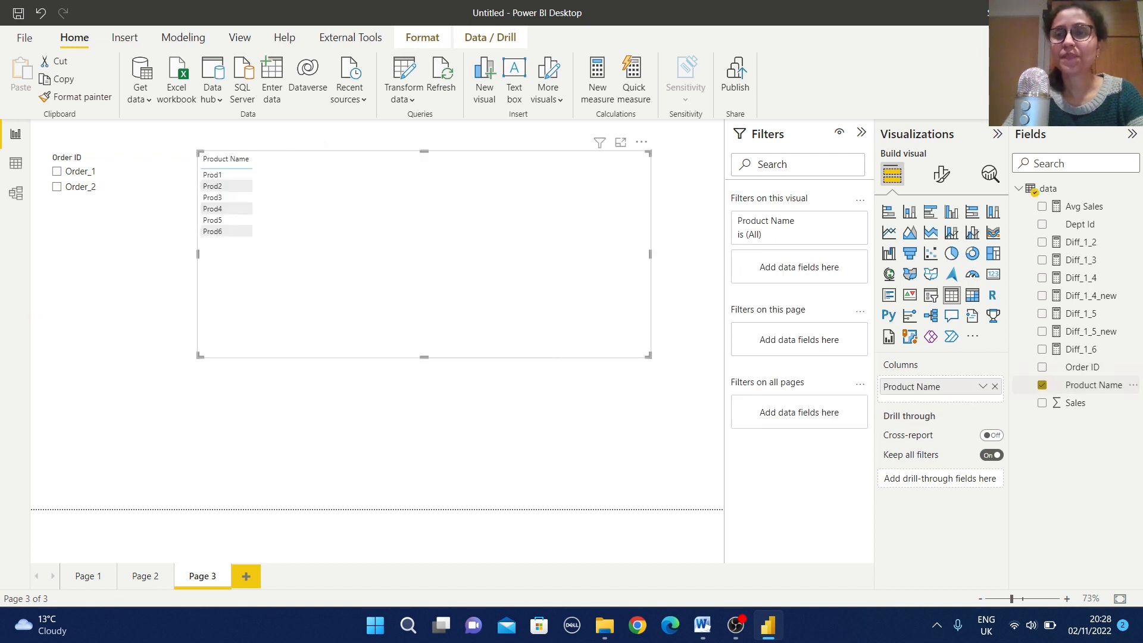
click(1042, 242)
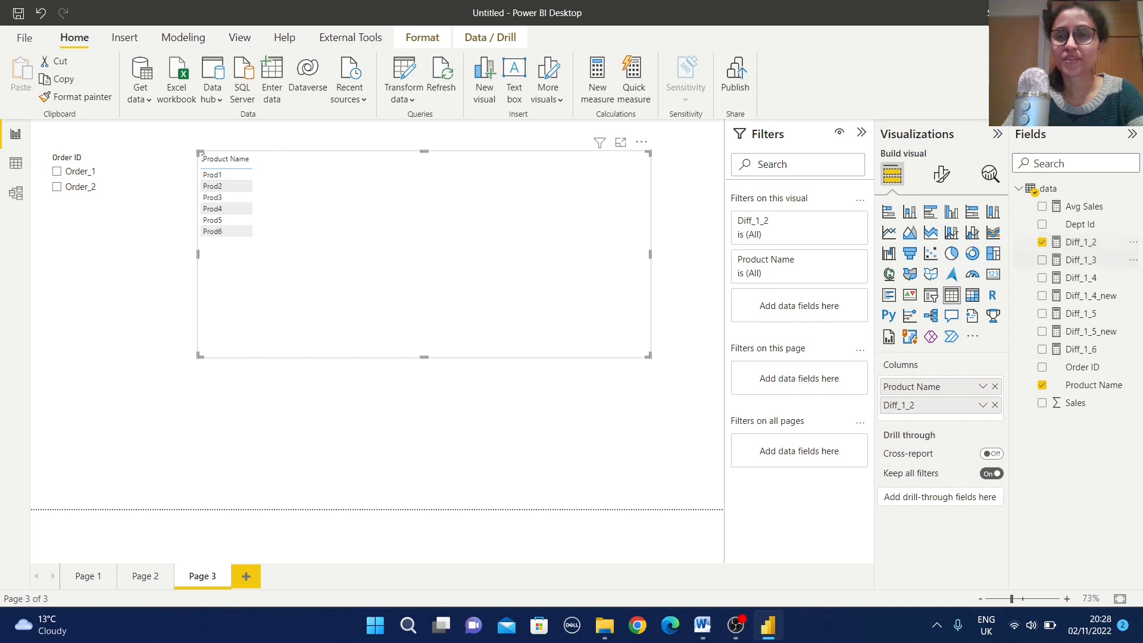
click(1041, 260)
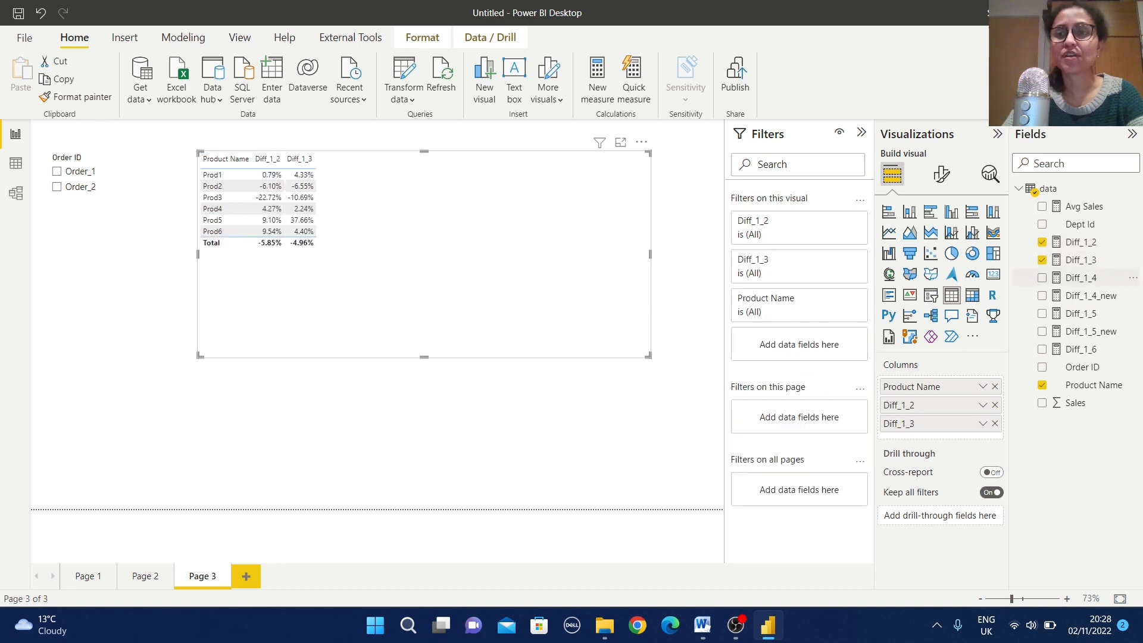
click(1042, 278)
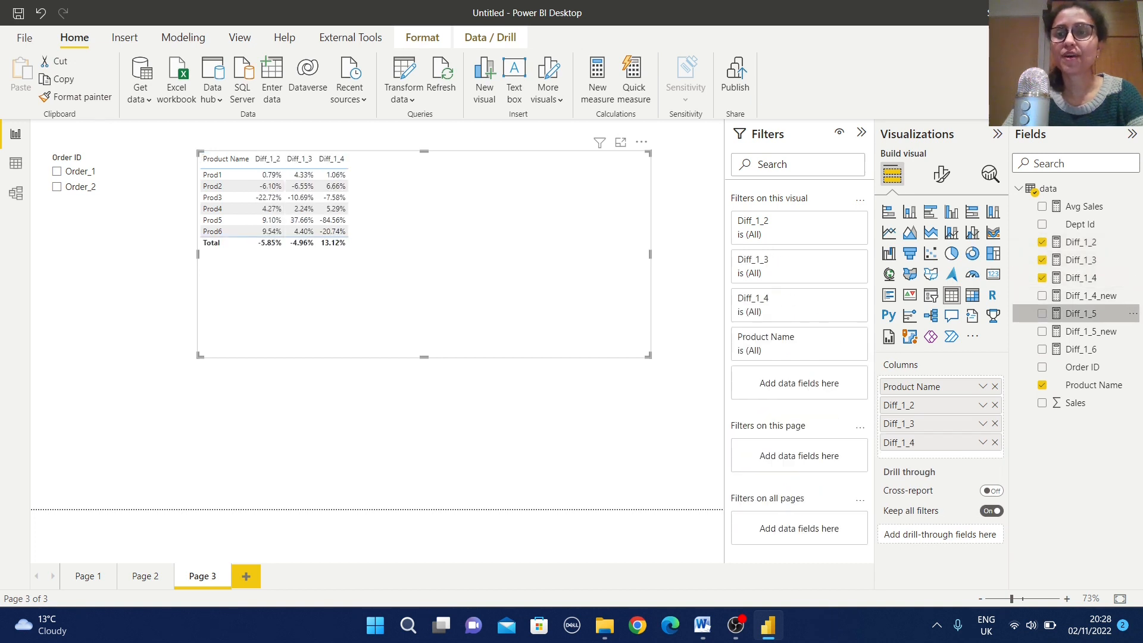
click(1041, 313)
click(1042, 349)
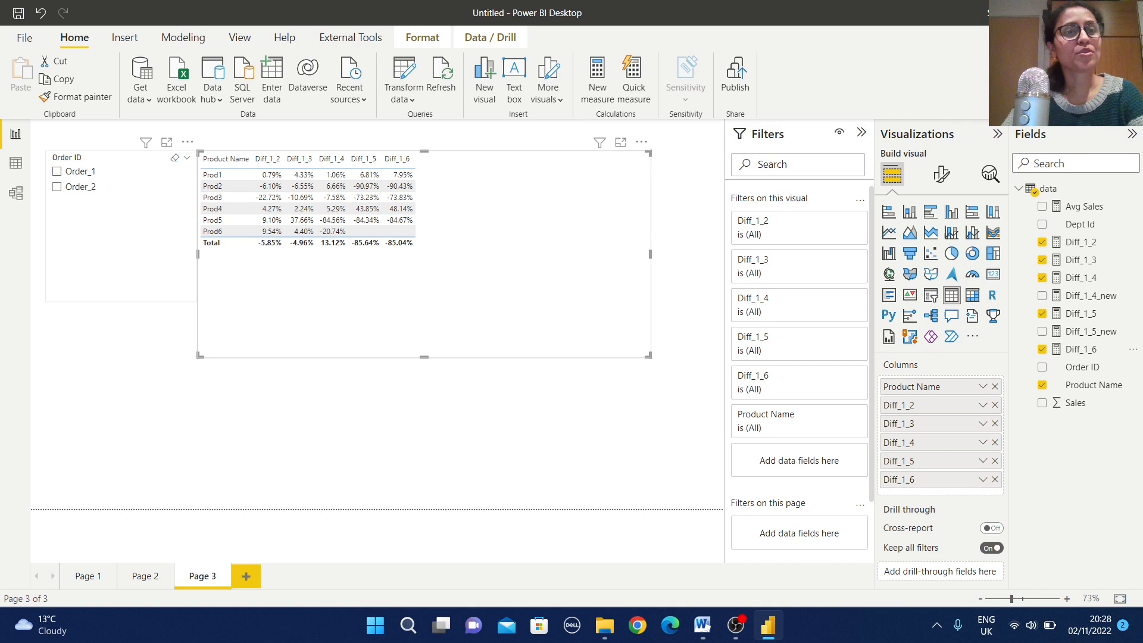
Filter the table by Order_1 and by Order_2 in turn to compare the differences.
click(57, 172)
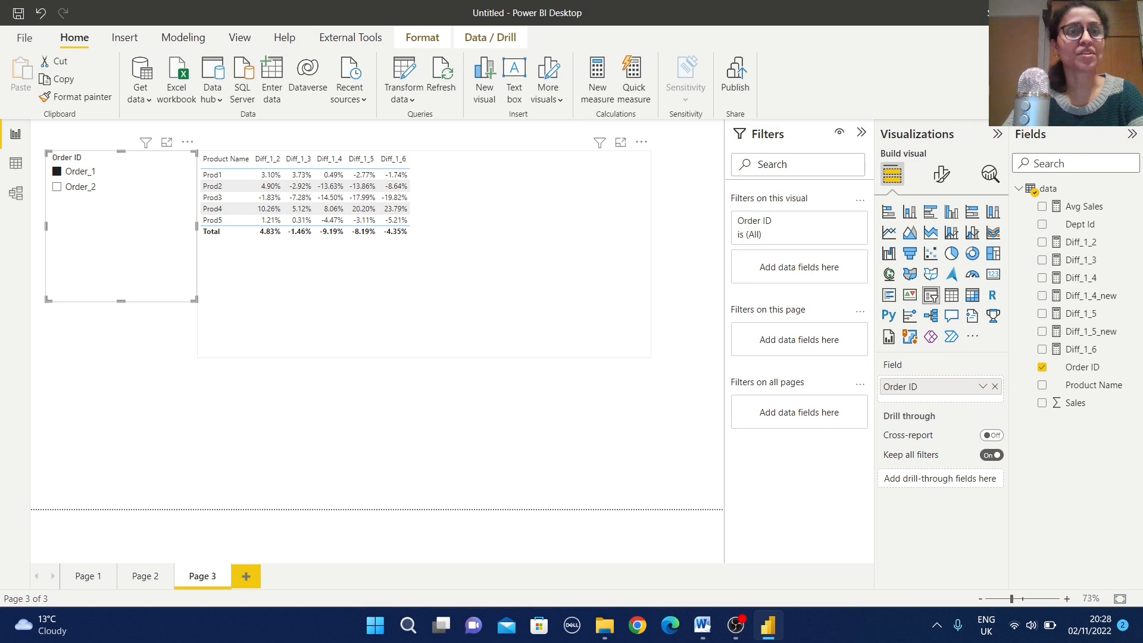
click(57, 187)
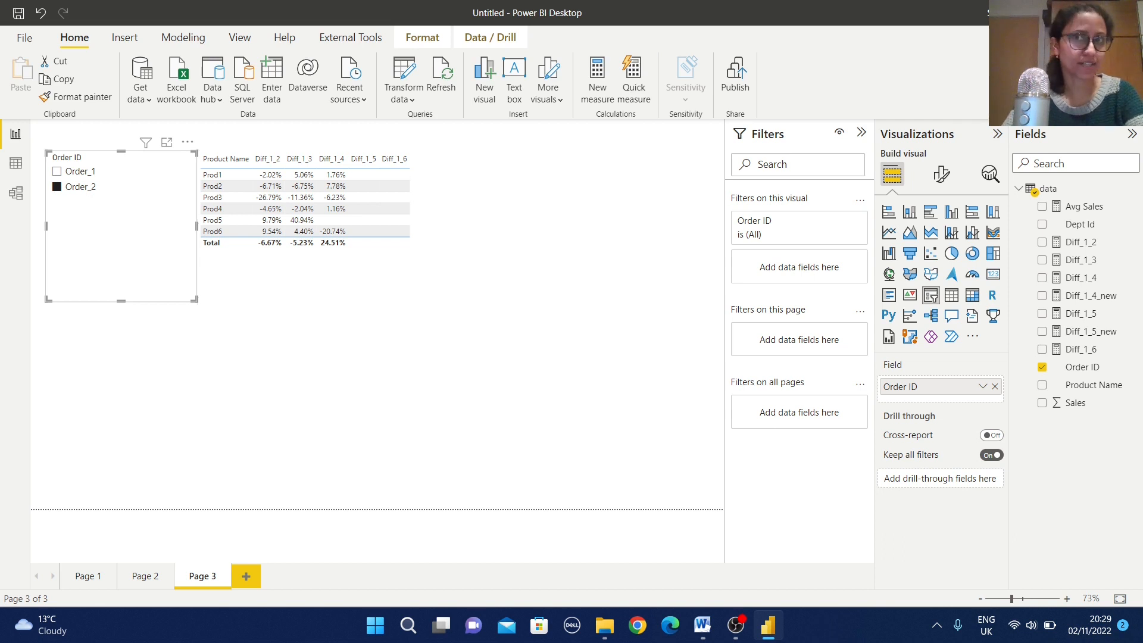
click(250, 411)
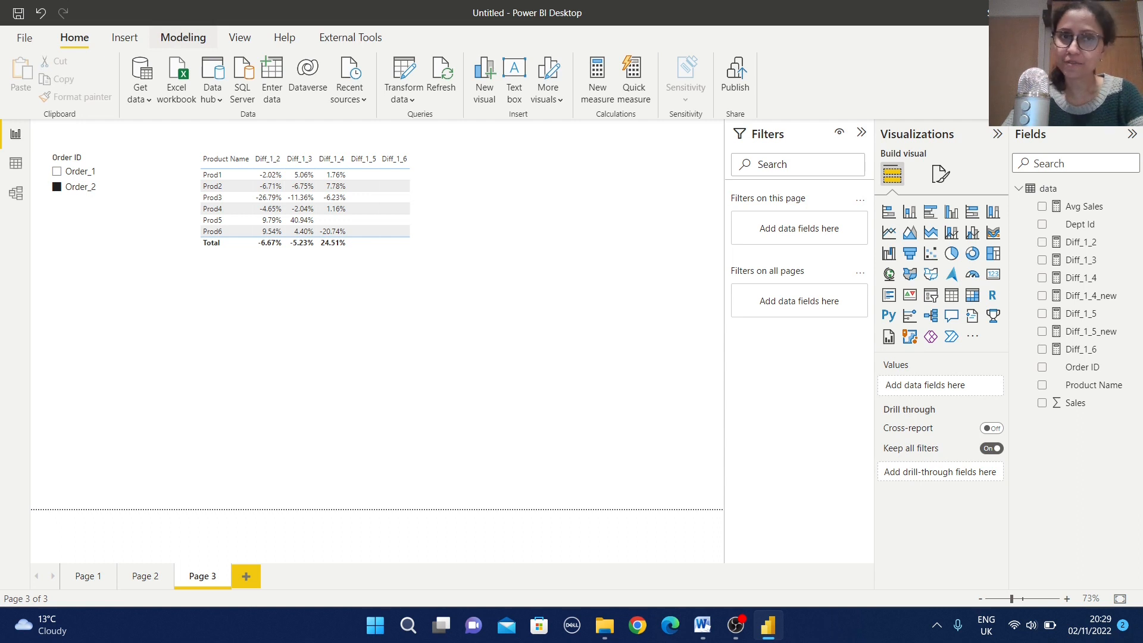
Set up a new field parameter containing Diff_1_2, Diff_1_3, Diff_1_4 and Diff_1_5 in that order.
click(183, 38)
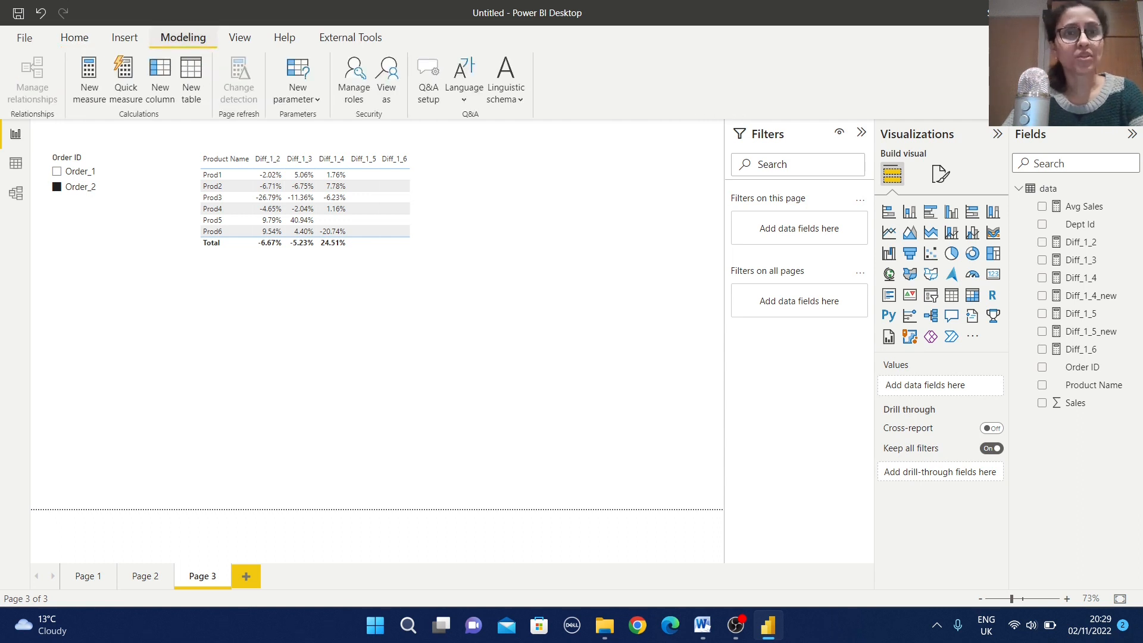
click(297, 90)
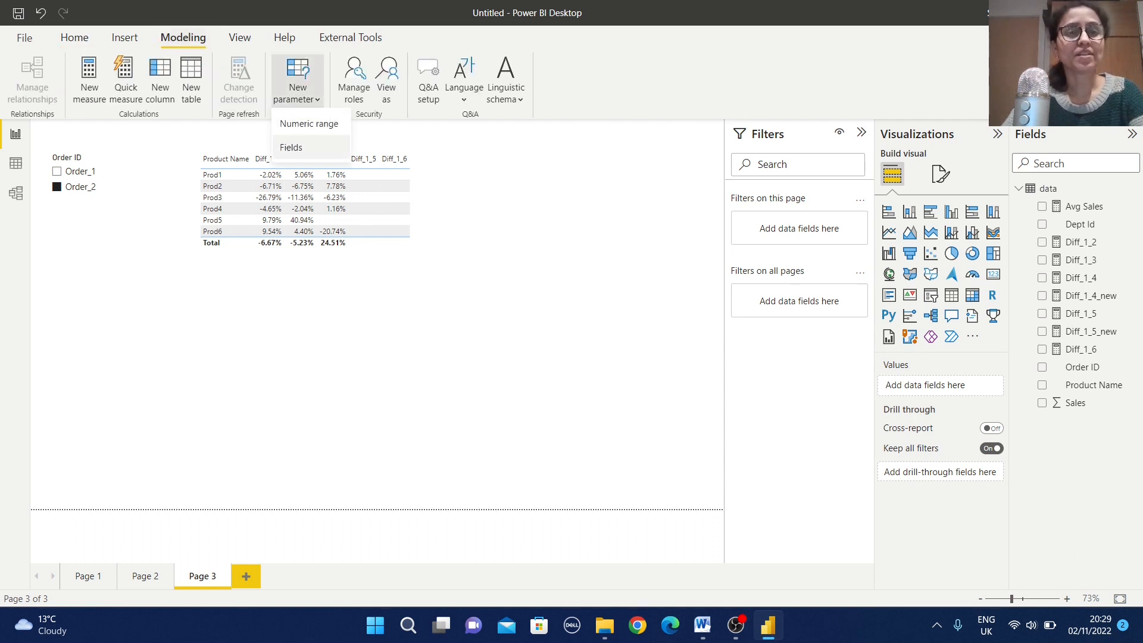
click(297, 147)
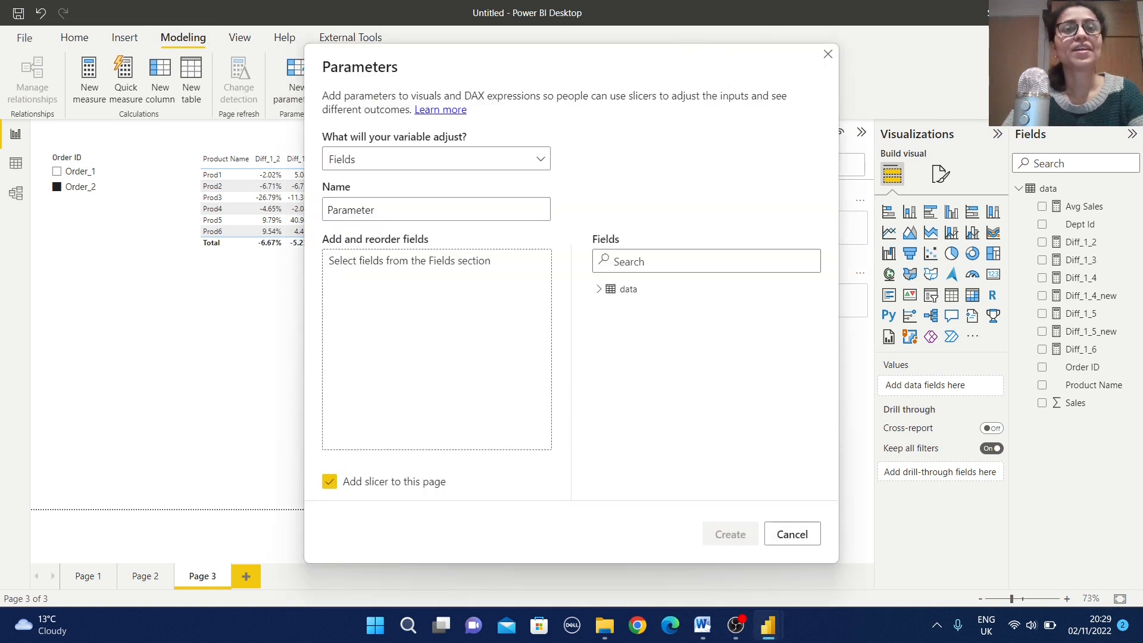
click(598, 289)
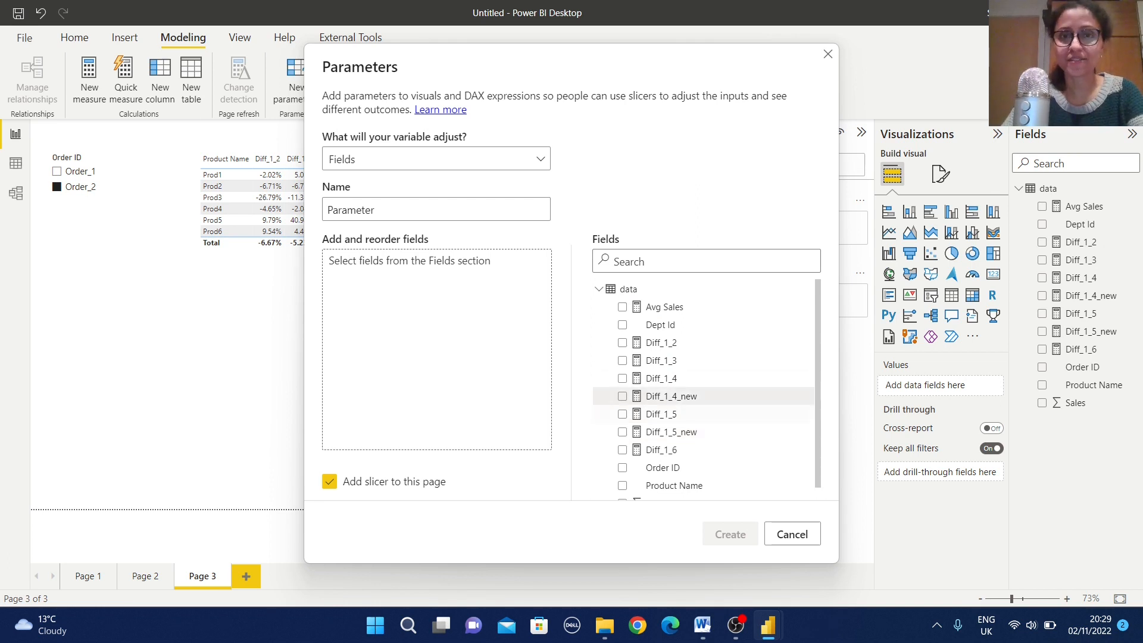
click(622, 342)
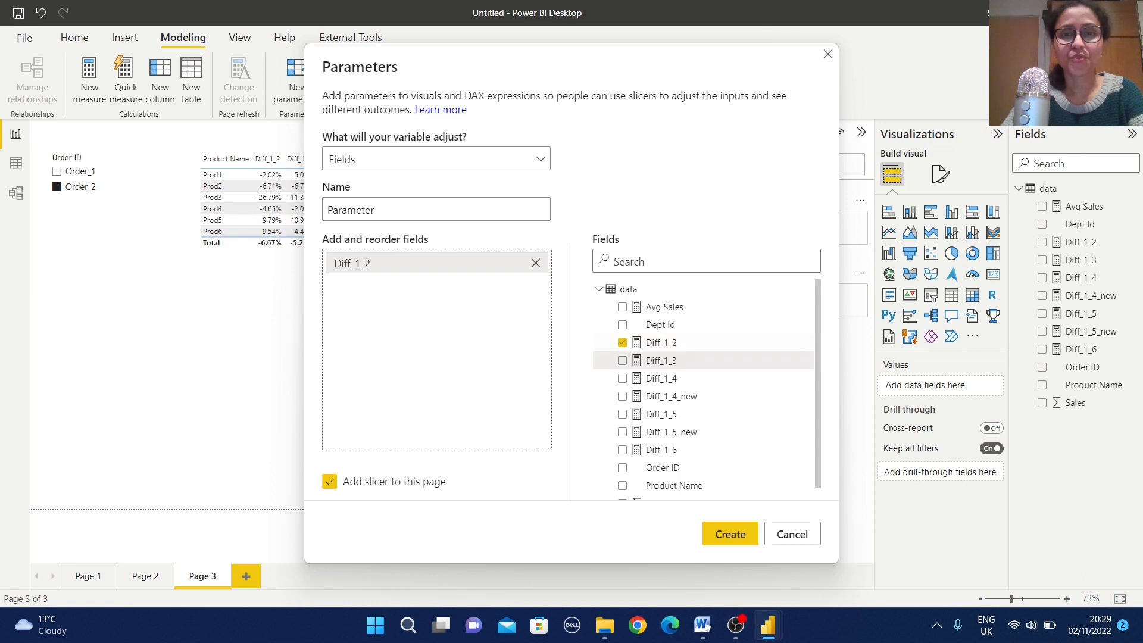
click(622, 360)
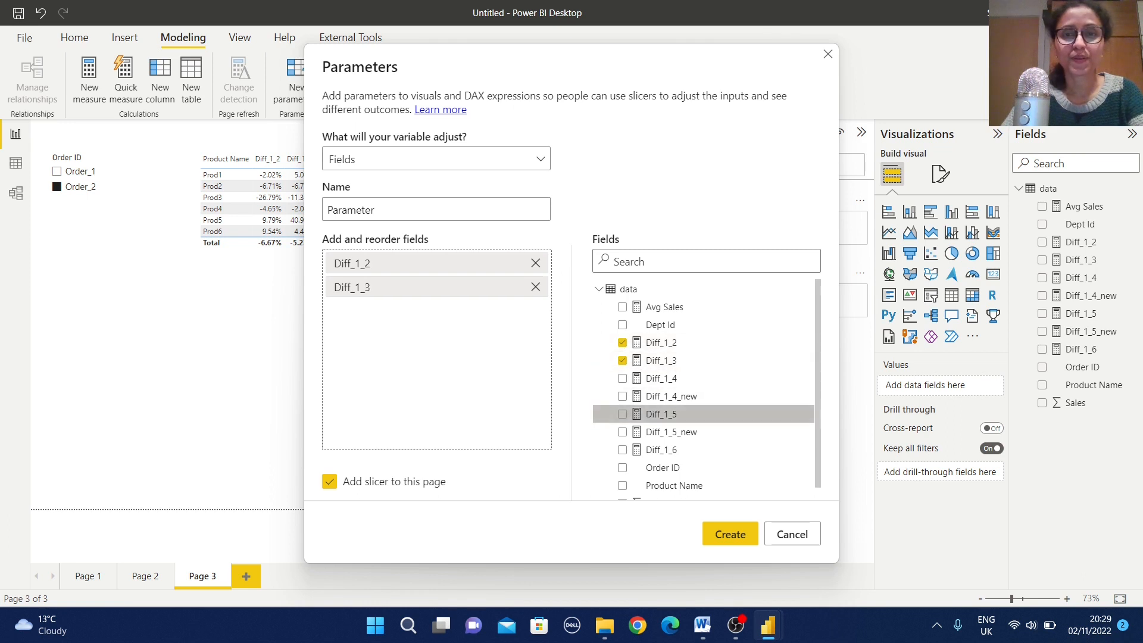
click(622, 413)
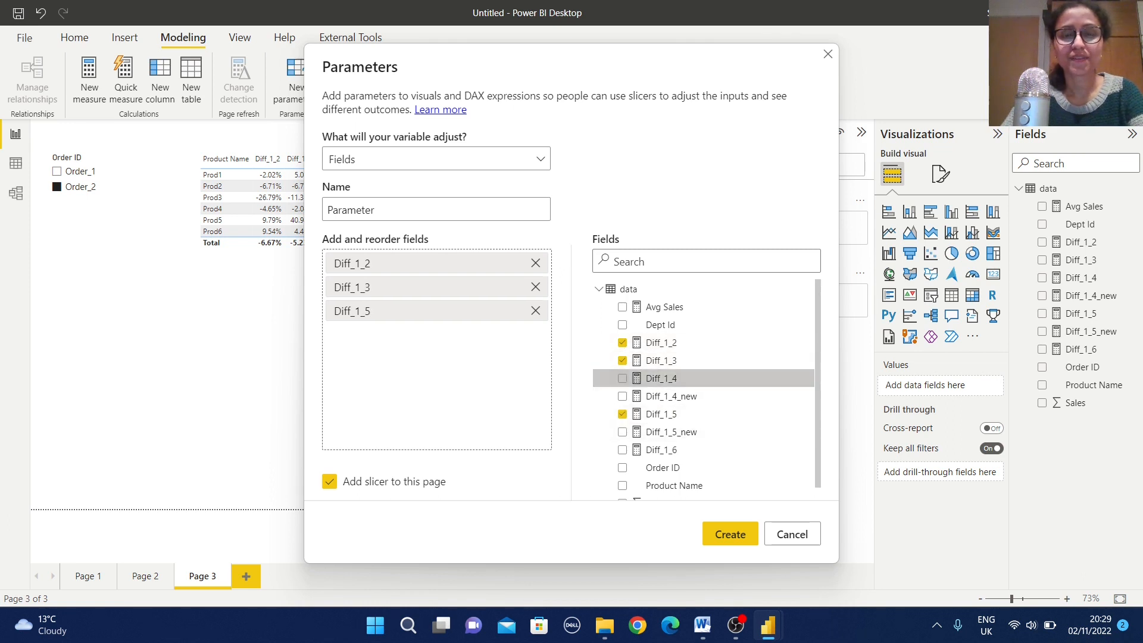
click(622, 378)
drag(370, 334, 366, 299)
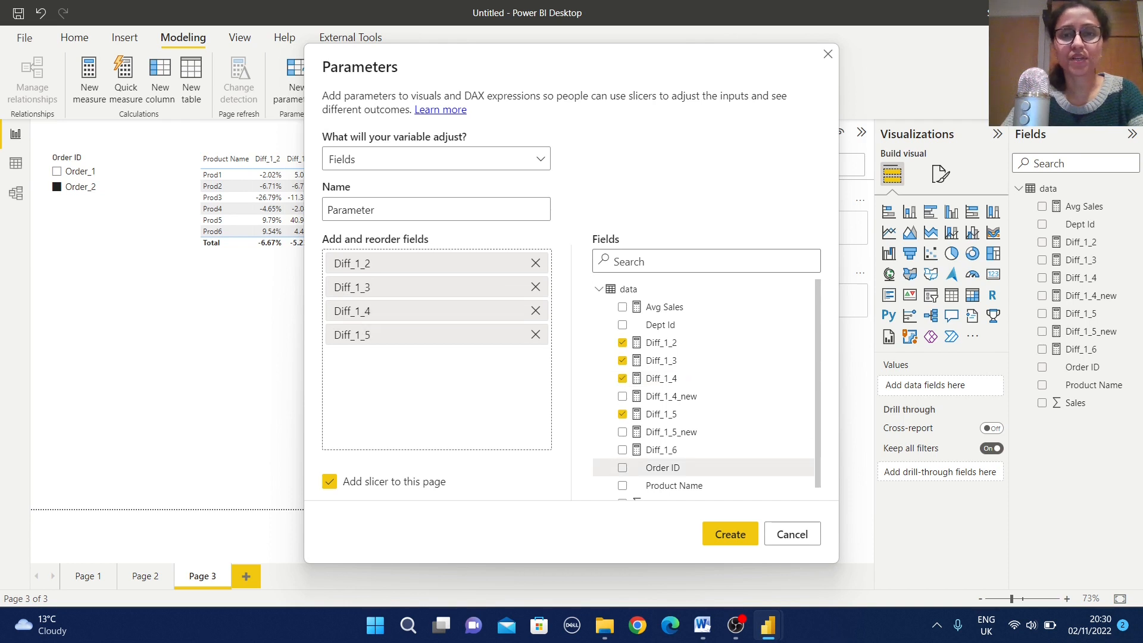
Add Diff_1_6 to the field parameter, create it with its page slicer, and move that slicer up closer to the Order ID slicer.
click(622, 450)
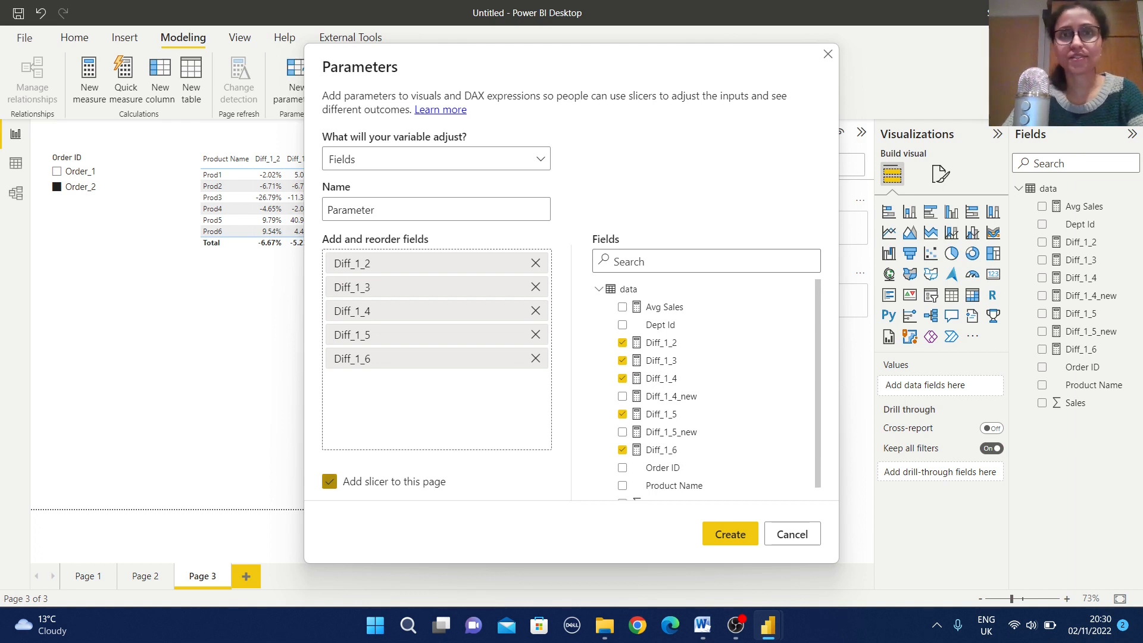
click(730, 534)
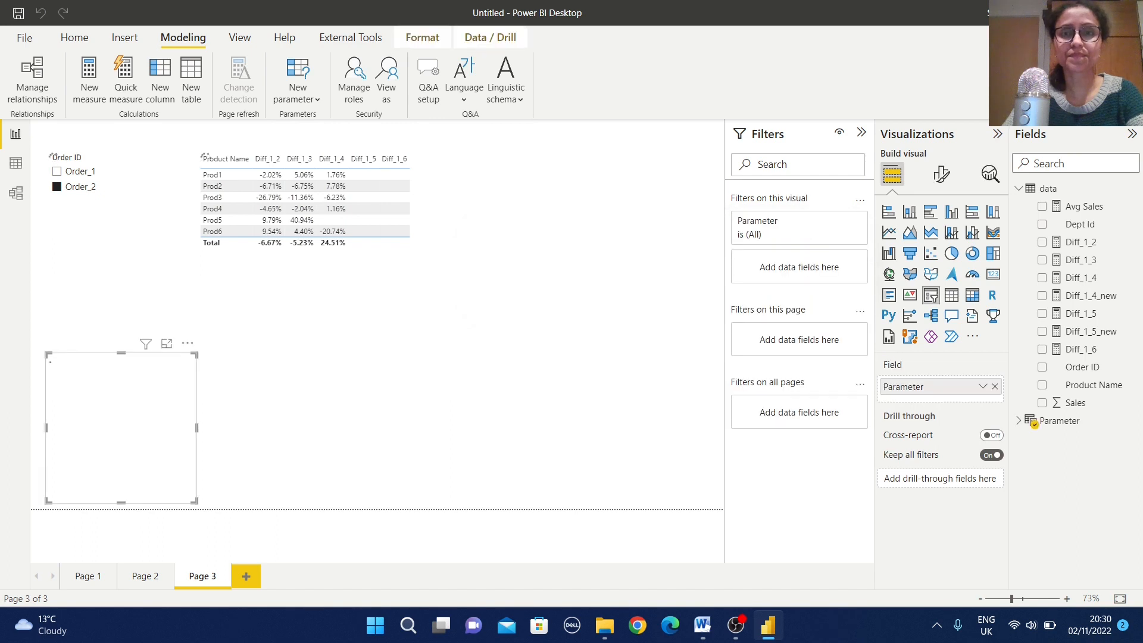
drag(119, 359, 128, 309)
click(334, 369)
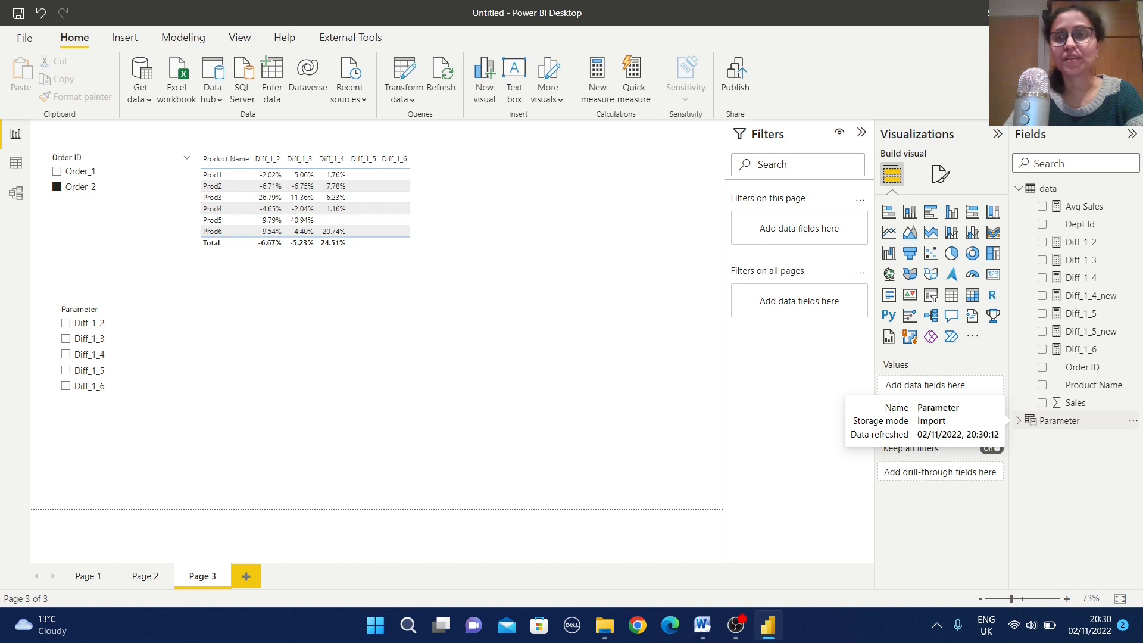
Examine the Parameter table's DAX definition and expand the table to show its field.
click(1060, 420)
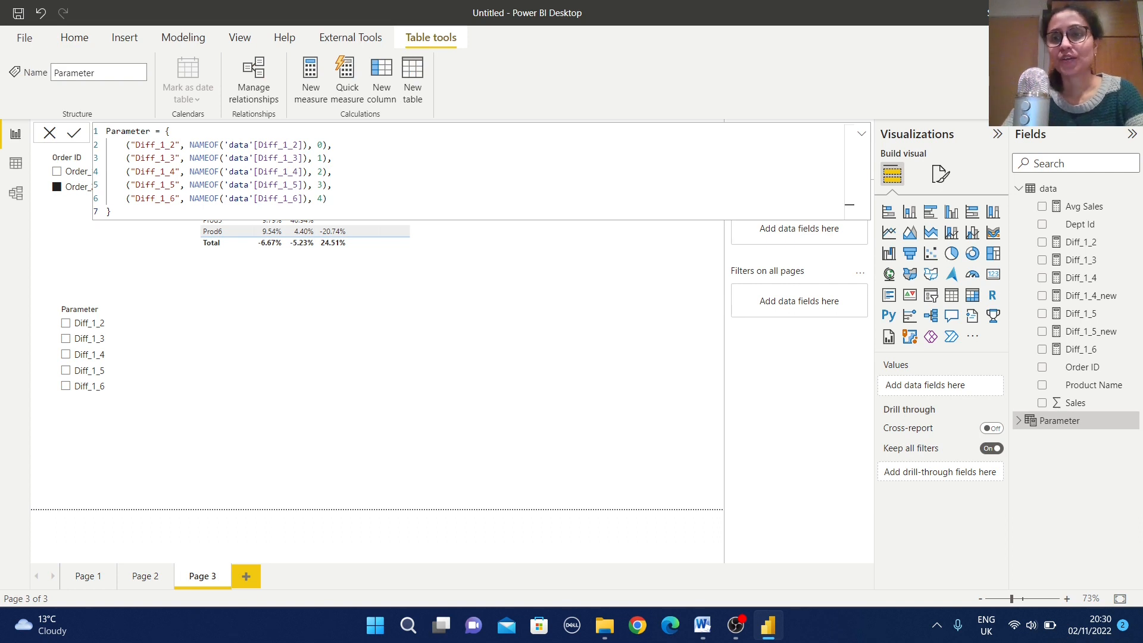
click(1019, 421)
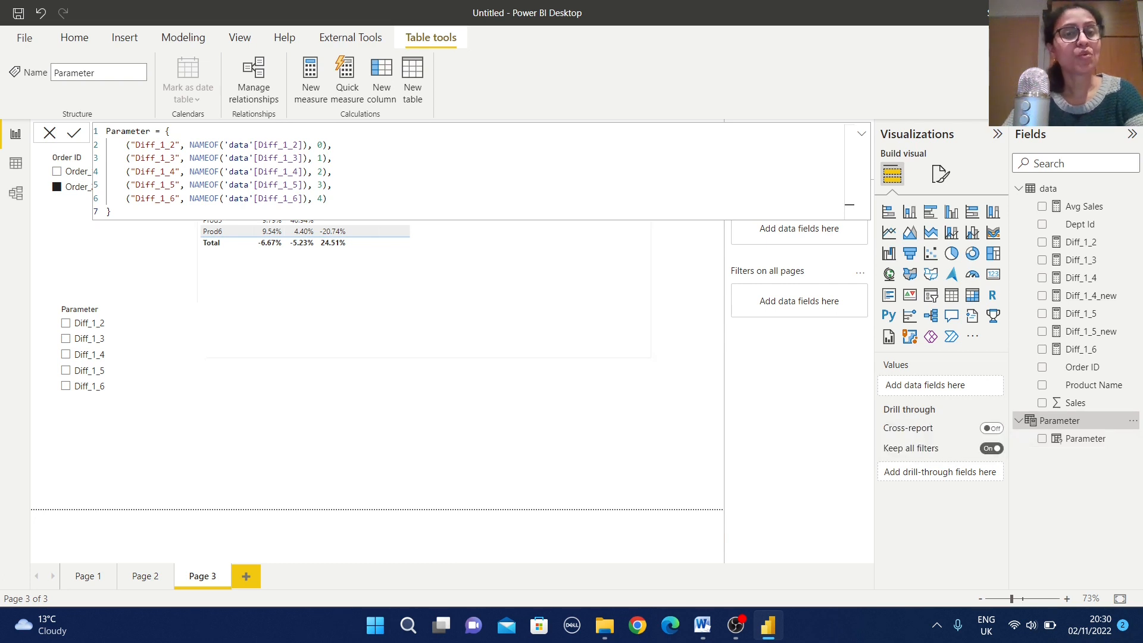
click(619, 381)
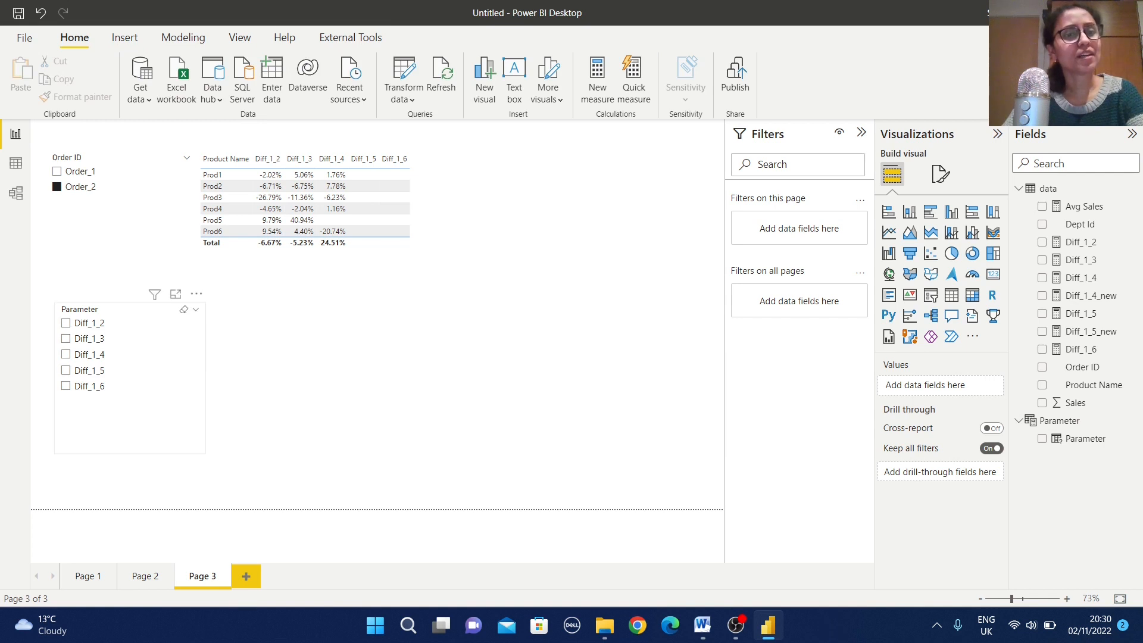
Select Diff_1_2 in the Parameter slicer and insert a second table beside it with Product Name and the Parameter field.
click(65, 323)
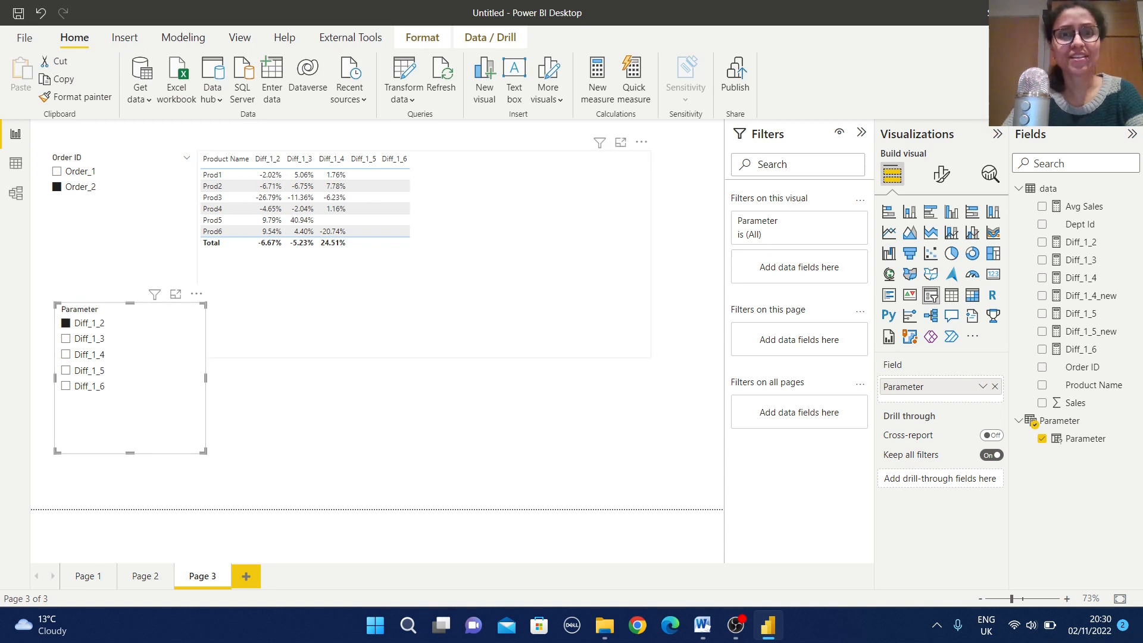
click(441, 282)
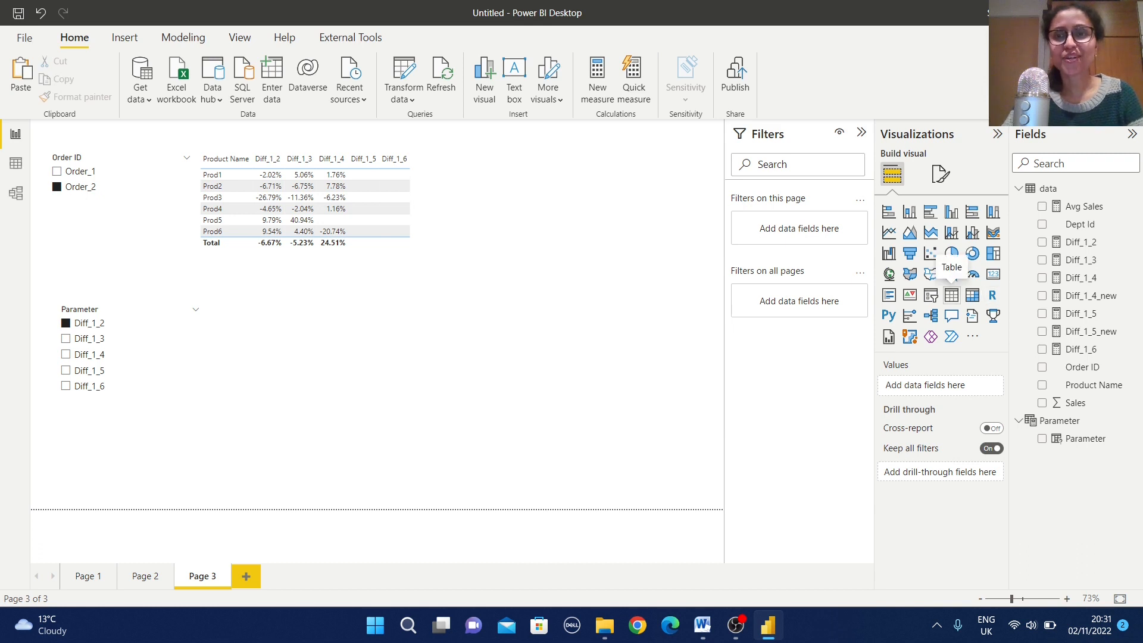
click(951, 295)
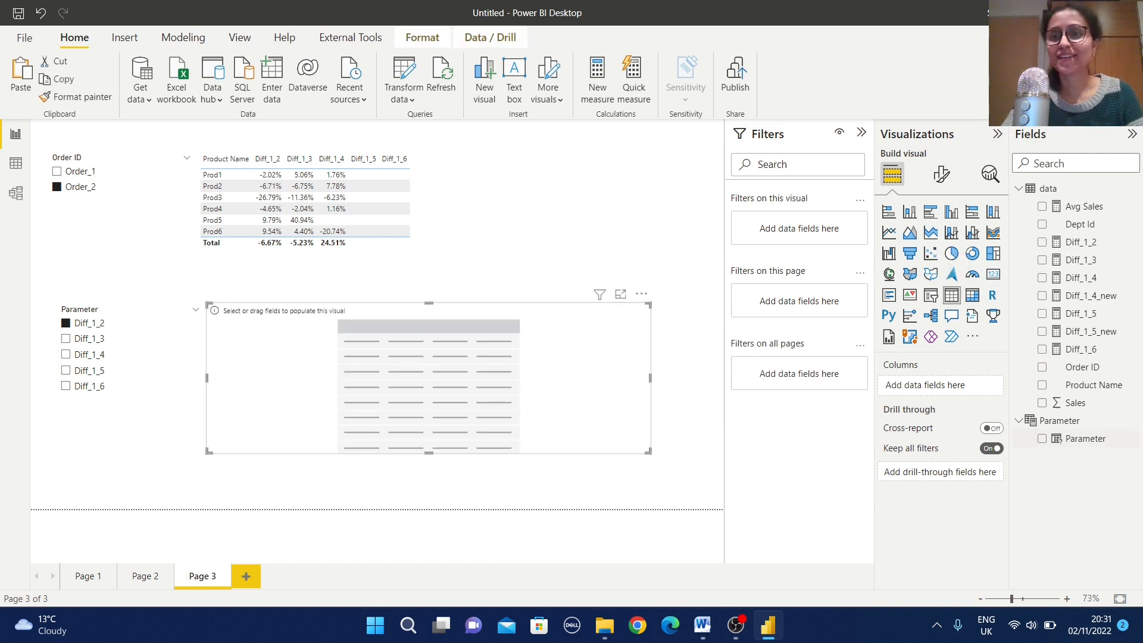
click(1042, 384)
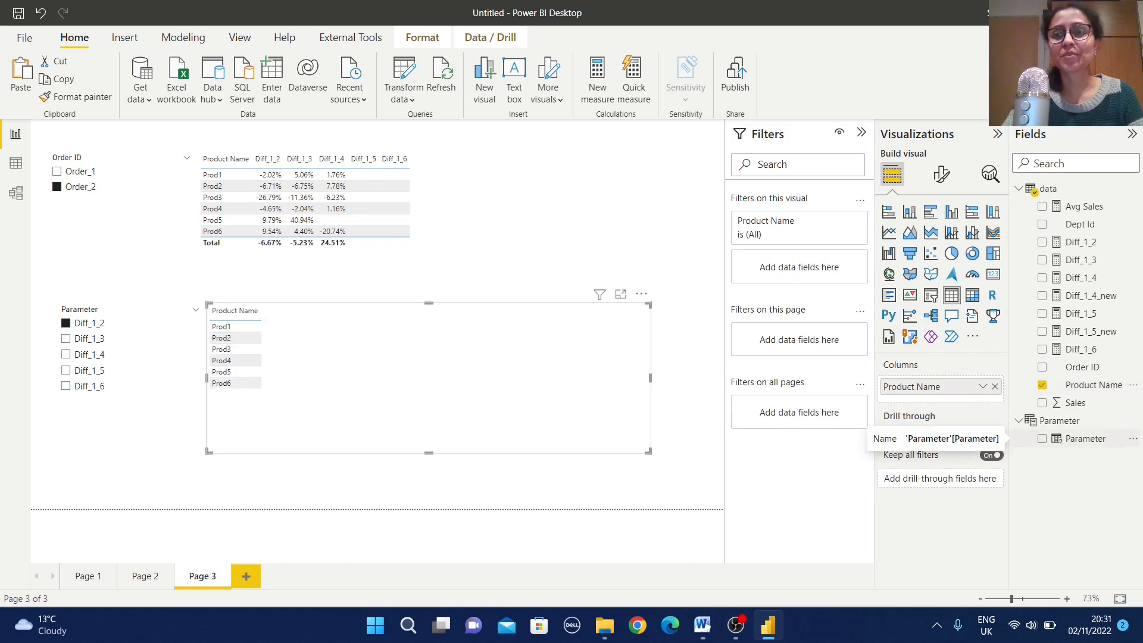
click(1041, 438)
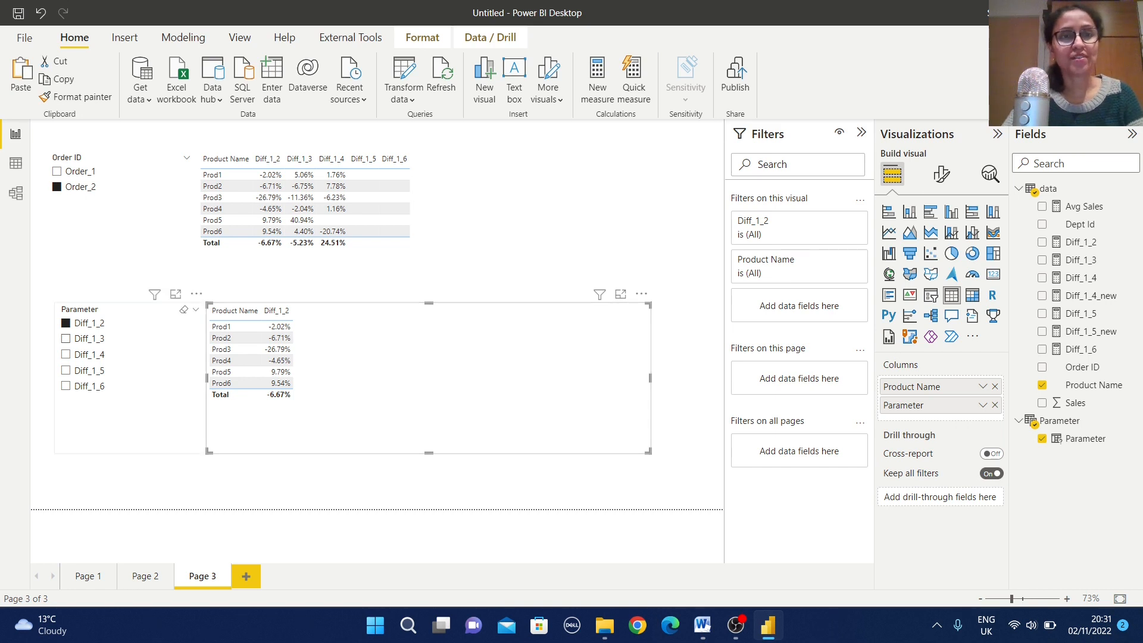
Select Diff_1_3, Diff_1_2 and Diff_1_6 together in the Parameter slicer and filter the page to Order_1.
click(66, 339)
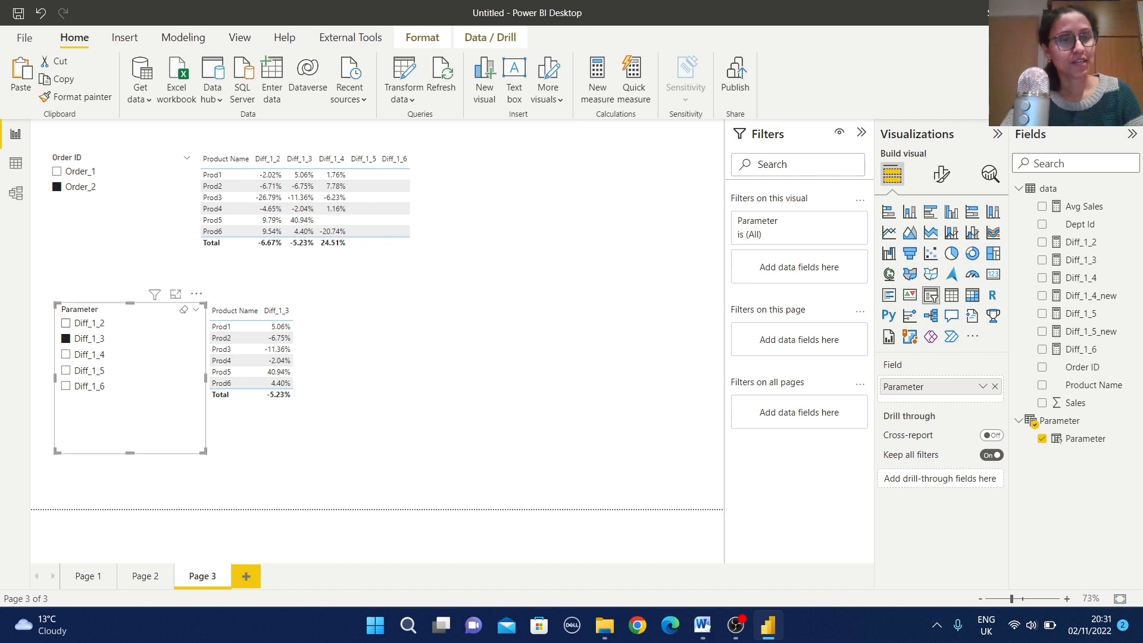
ctrl+click(66, 323)
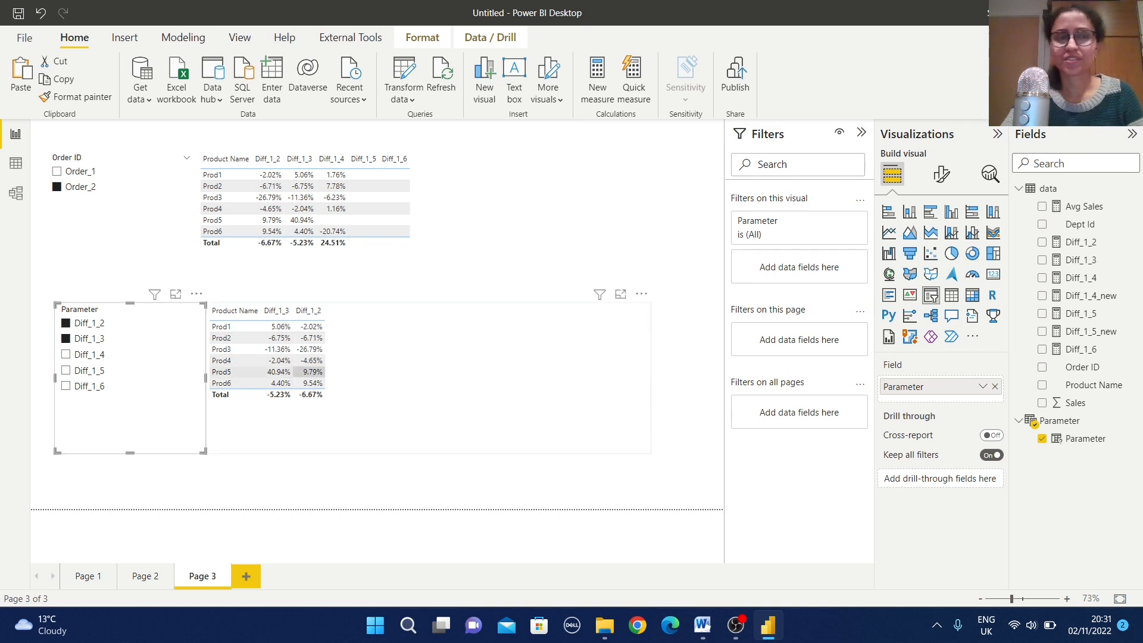
ctrl+click(66, 385)
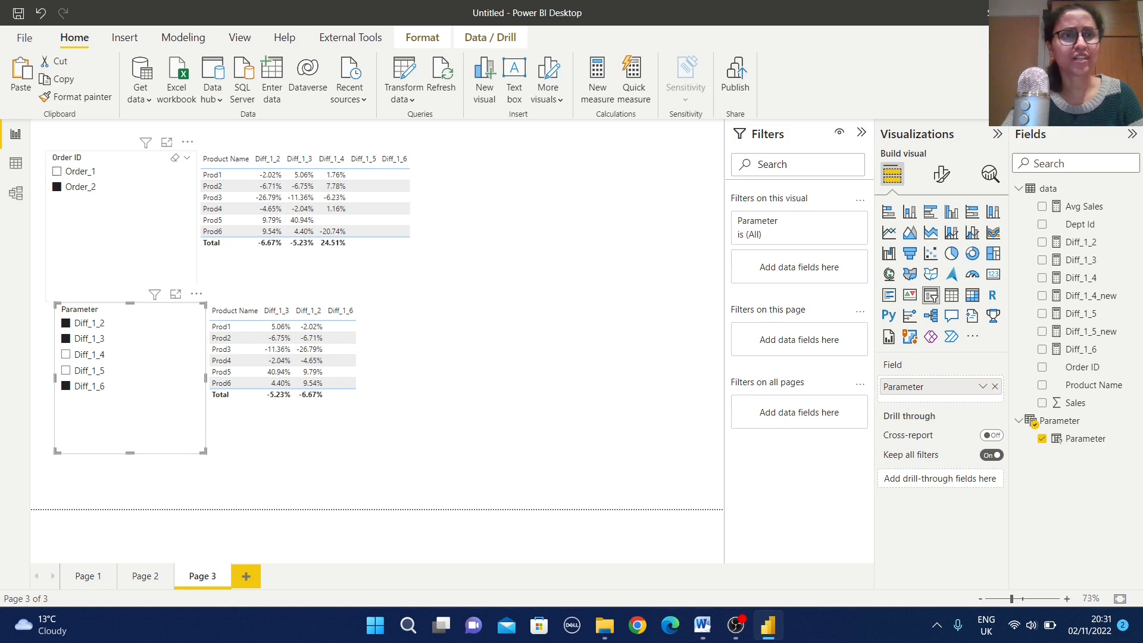
click(58, 172)
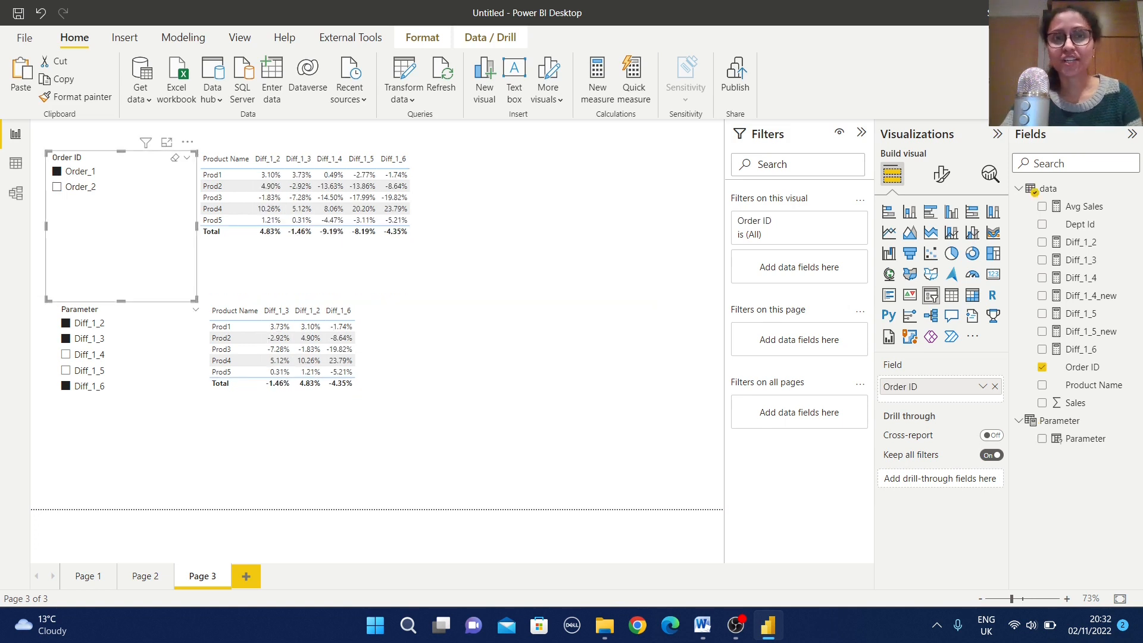